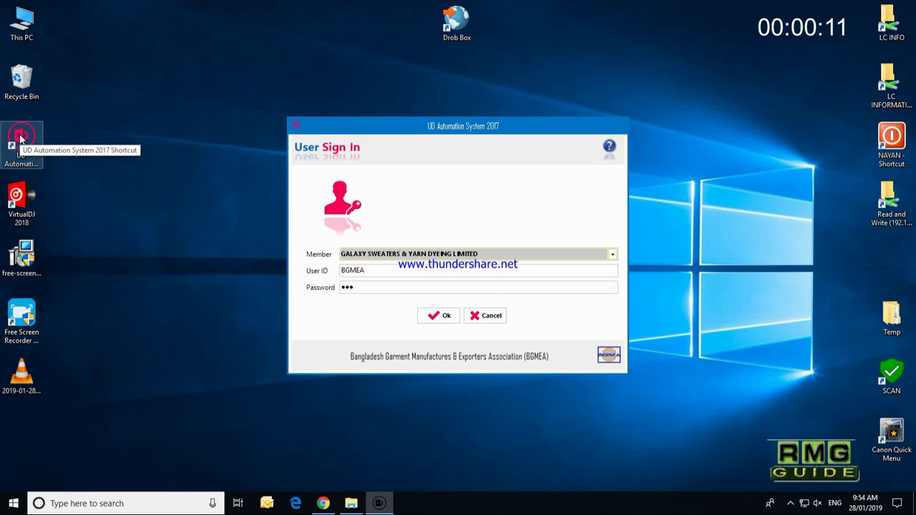
Step: Sign in under member SUPROV COMPOSITE KNIT LIMITED and start a new UD record
click(422, 254)
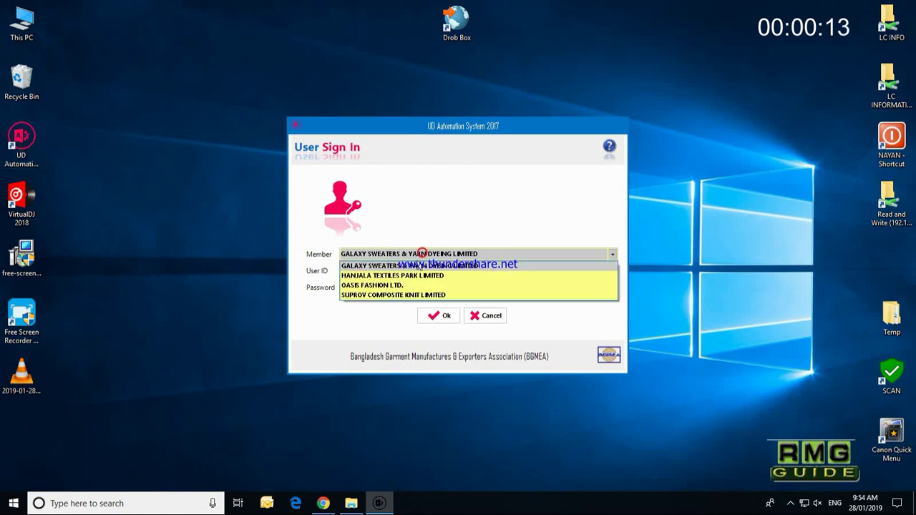
click(400, 295)
click(433, 317)
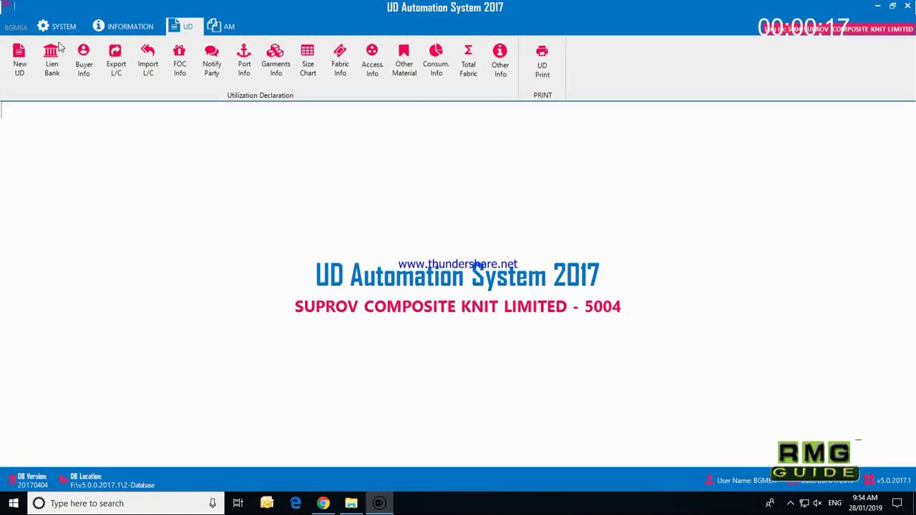
click(19, 59)
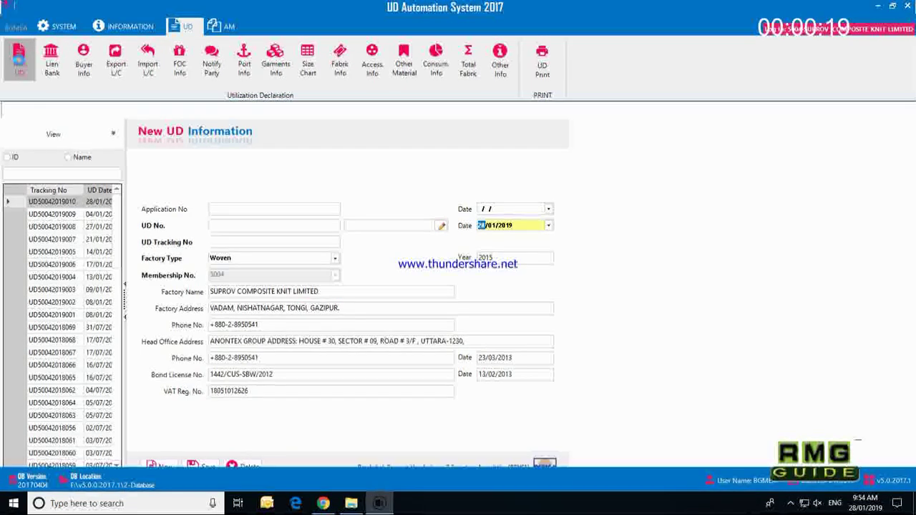
Step: Fill the UD number from the latest tracking entry, save it, and review the Janata Bank lien details
click(225, 216)
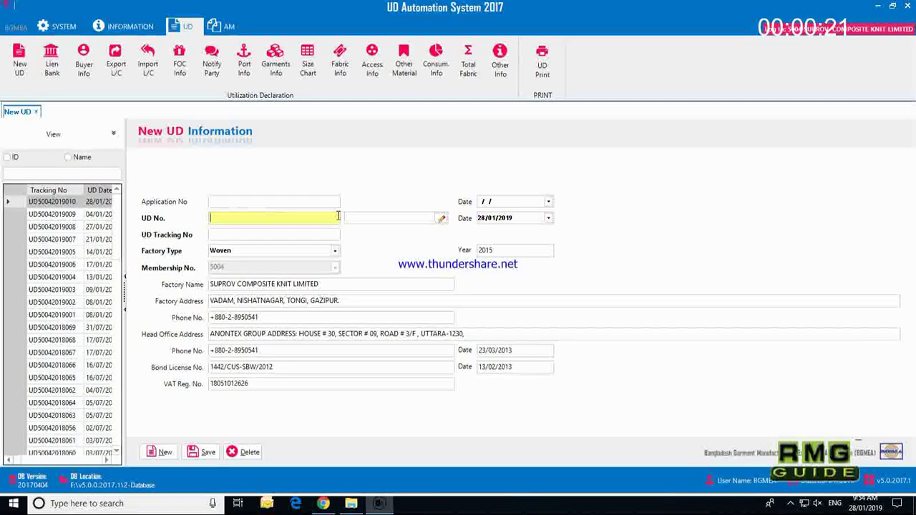
double_click(57, 201)
click(205, 453)
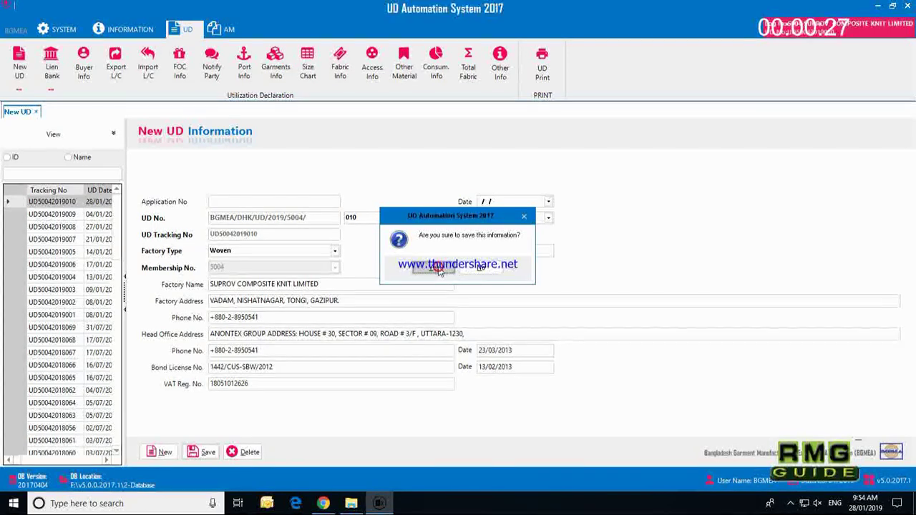
click(436, 269)
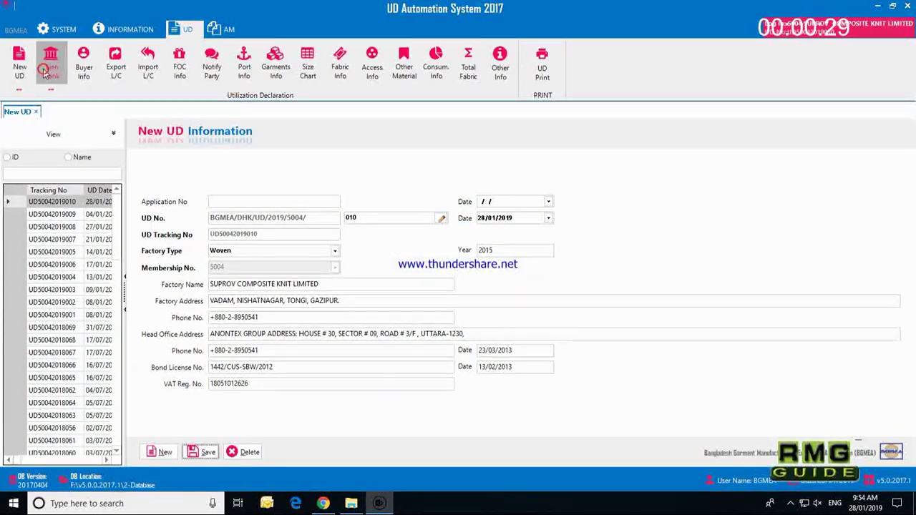
click(44, 71)
click(82, 206)
Step: After checking the Islami Bank row, save SASTEX CLOTHING HK LIMITED as the UD's buyer
click(81, 219)
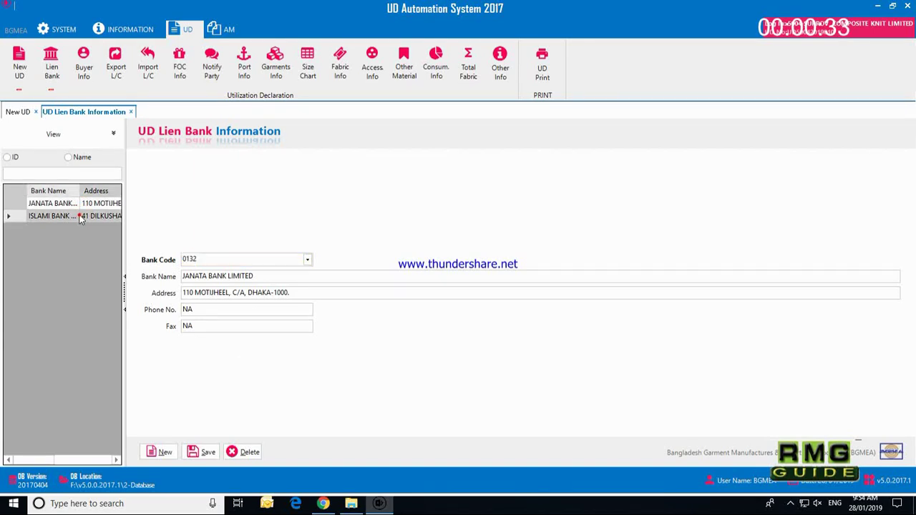
click(82, 68)
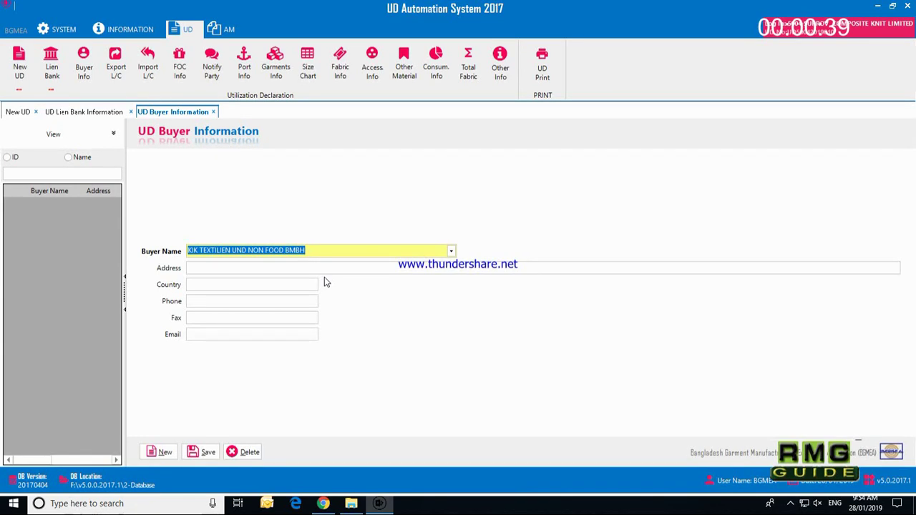
text(SASTEX CLOTHING HK LIMITED.)
key(Down)
key(Return)
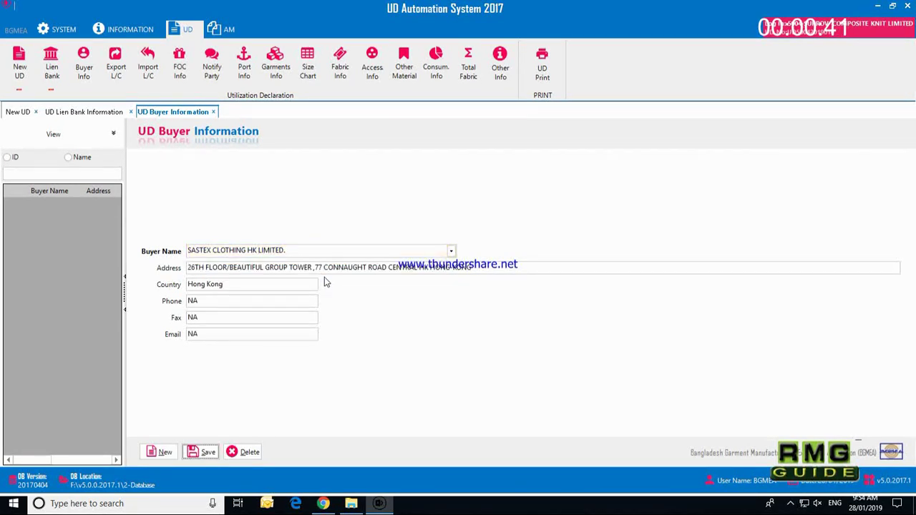
key(Return)
key(Return)
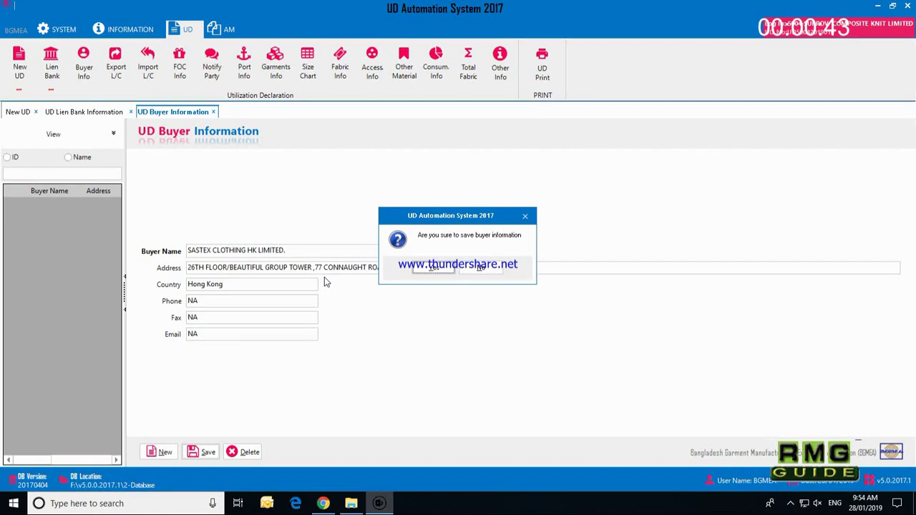
click(112, 68)
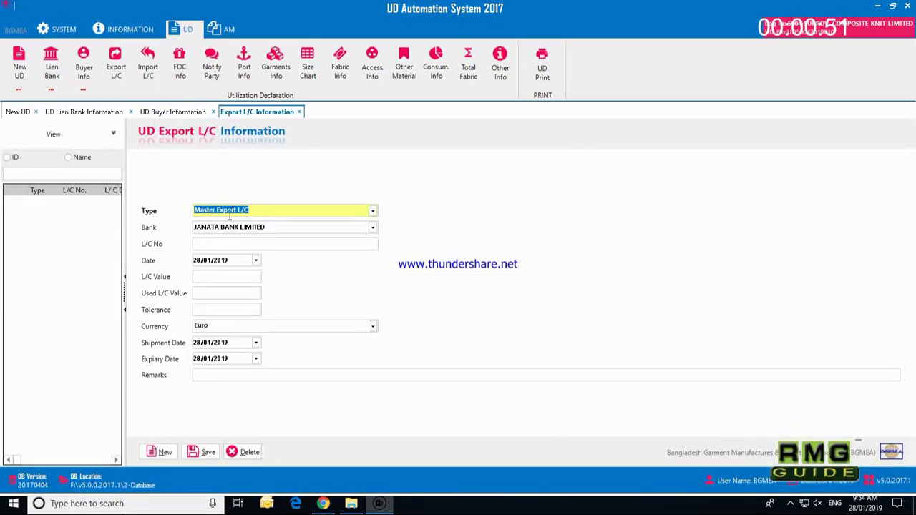
Step: Choose ISLAMI BANK BANGLADESH BANK LIMITED and enter L/C number 72dcep0000162, leaving Remarks empty
click(299, 229)
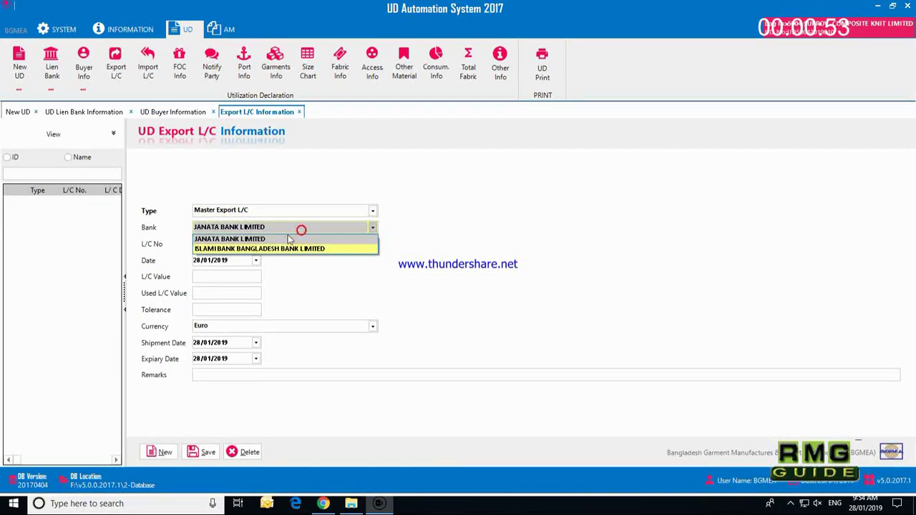
click(239, 249)
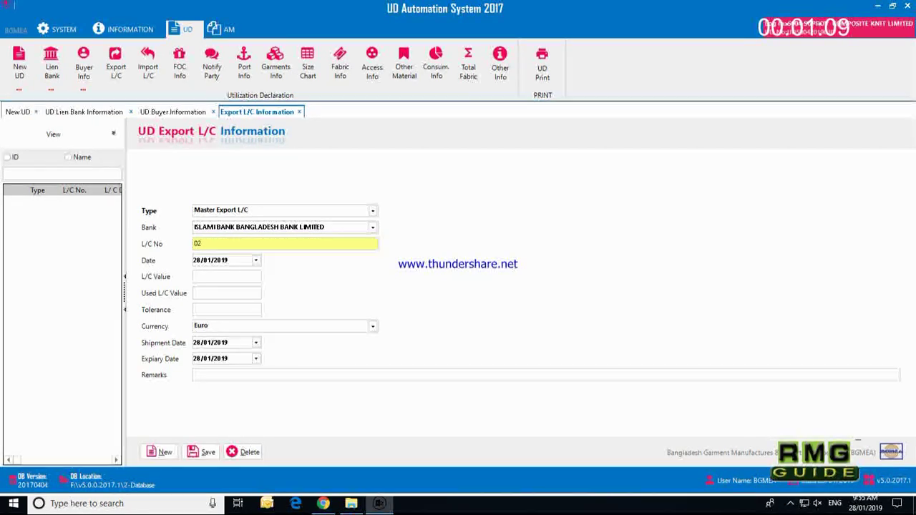
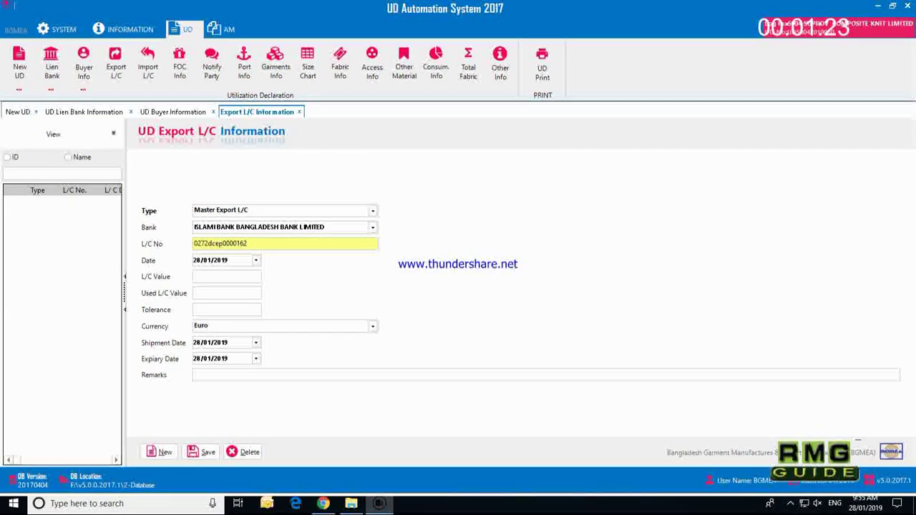
key(BackSpace)
key(BackSpace)
key(BackSpace)
key(BackSpace)
key(BackSpace)
key(Tab)
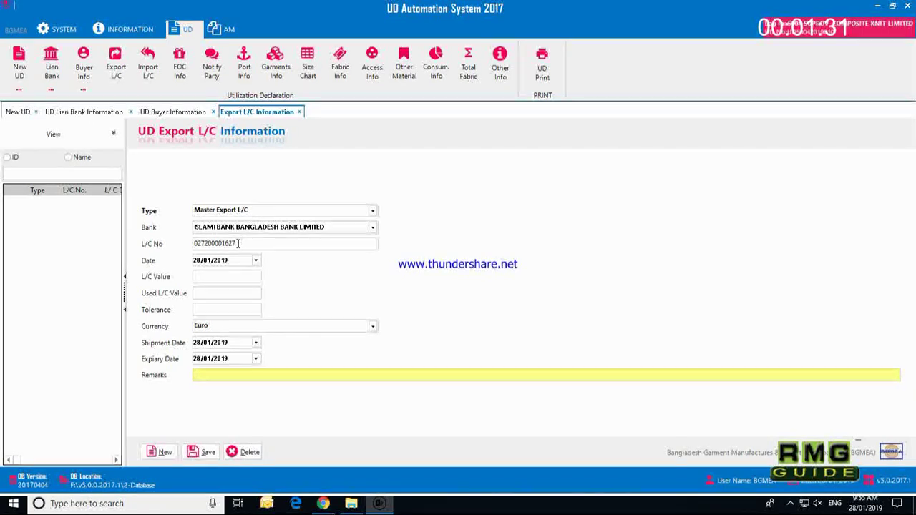
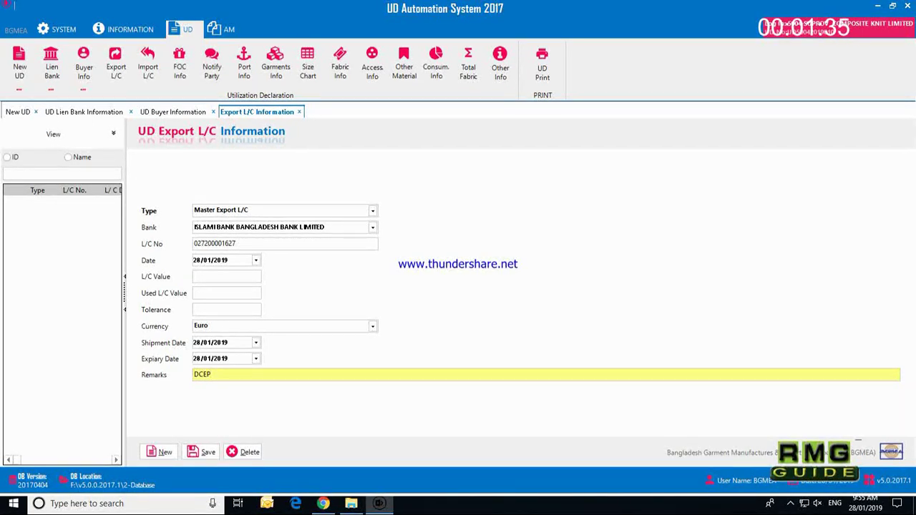
key(BackSpace)
click(209, 243)
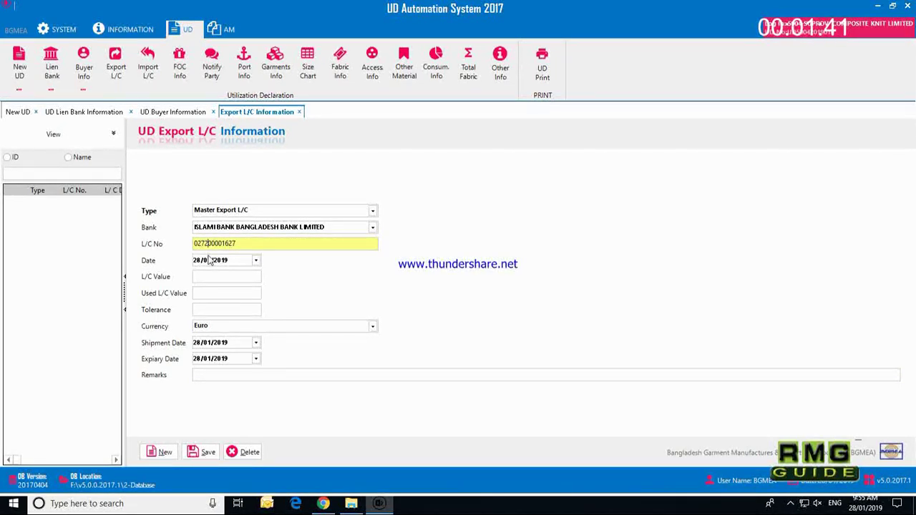
text(DCEP)
Step: Enter L/C date 27/11/2018 and L/C value 22713.6
key(Tab)
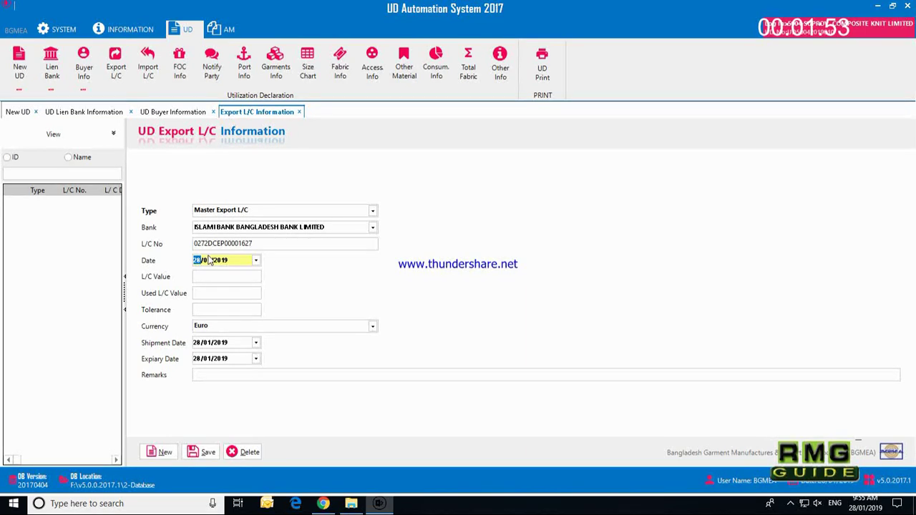
text(27/11)
key(Tab)
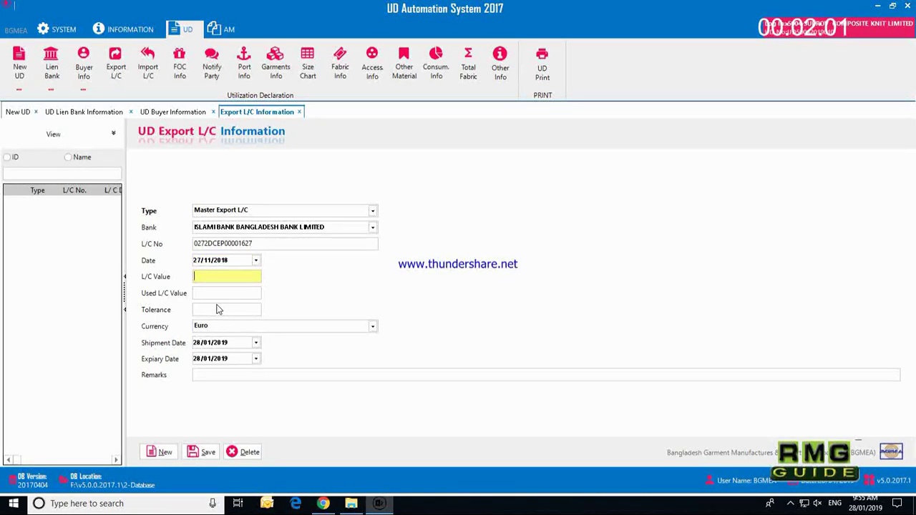
text(22713.6)
key(Tab)
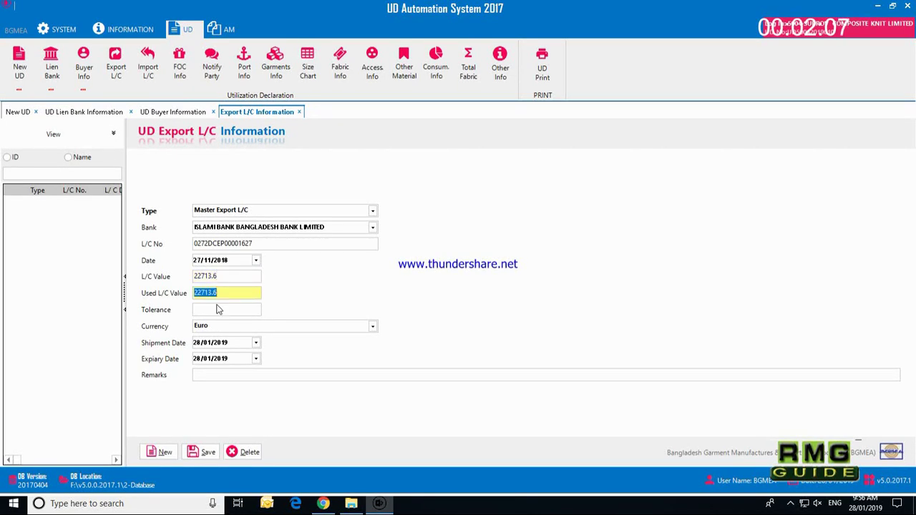
Step: Set tolerance 5, currency US$, shipment 23/02/2019 and expiry 11/03/2019, then save the export L/C
click(218, 309)
text(5)
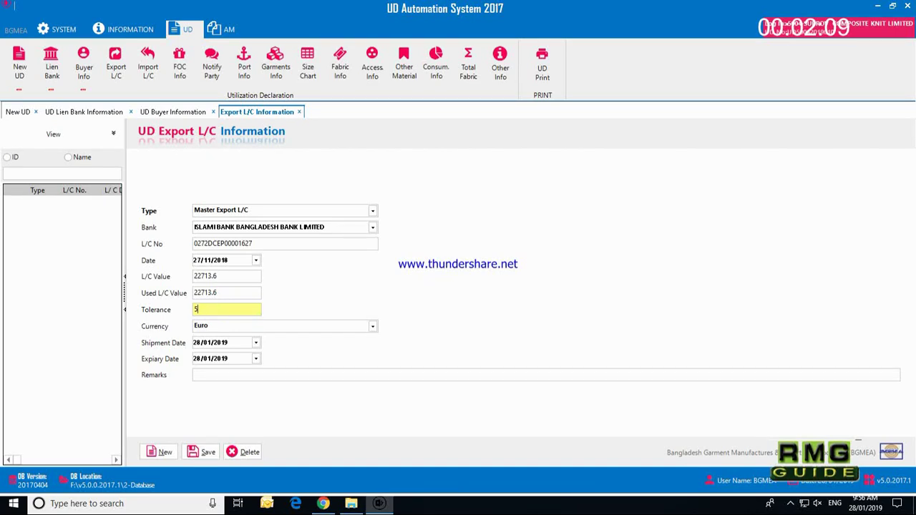
key(Tab)
text(U)
key(Tab)
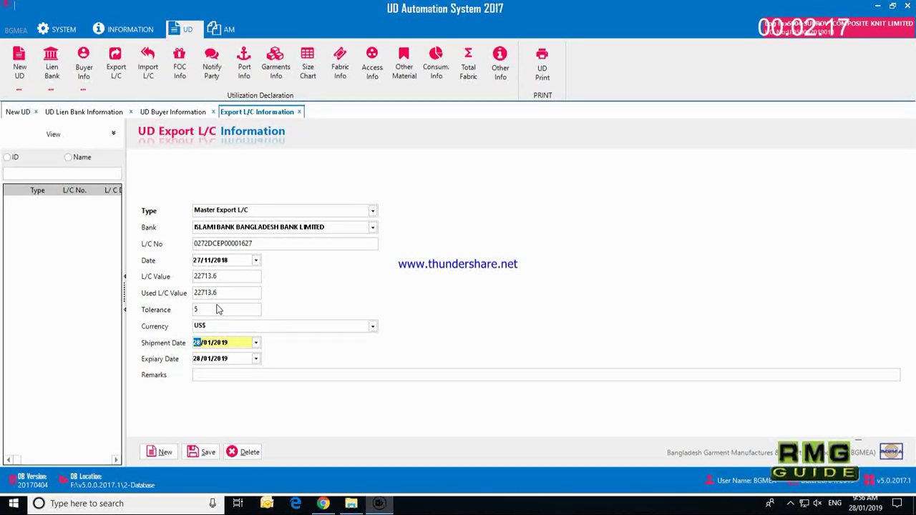
text(2302)
key(Tab)
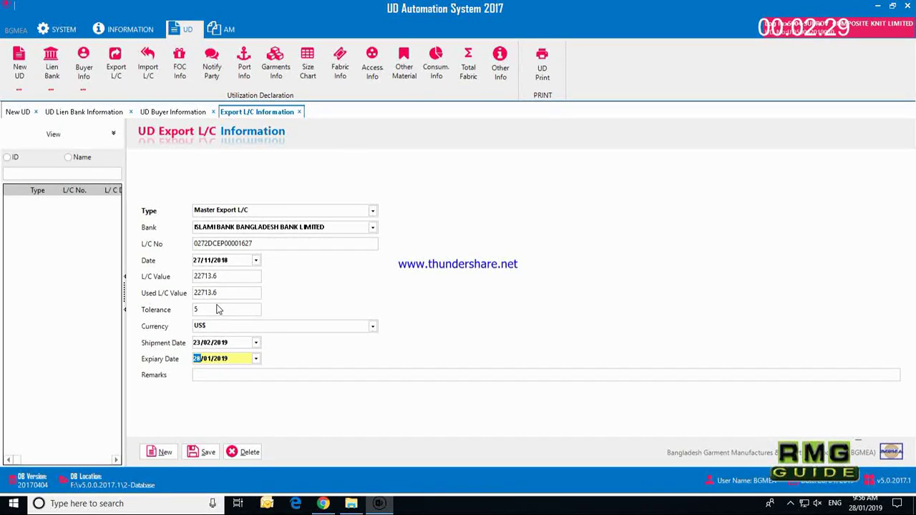
text(11/)
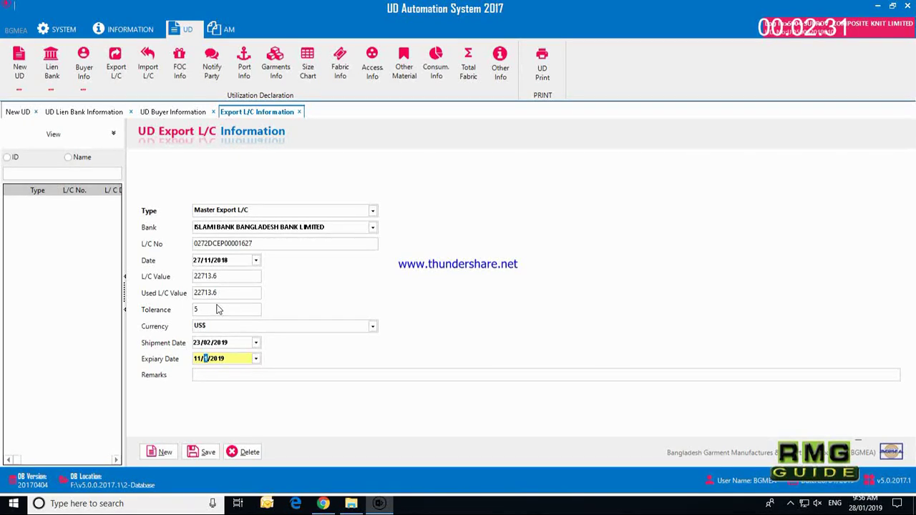
text(03)
key(Tab)
key(Tab)
key(Return)
key(Return)
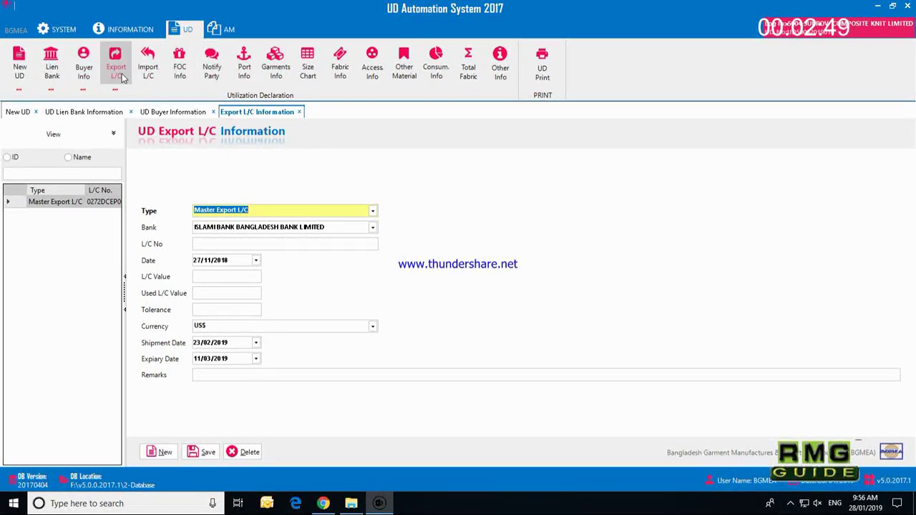
click(148, 66)
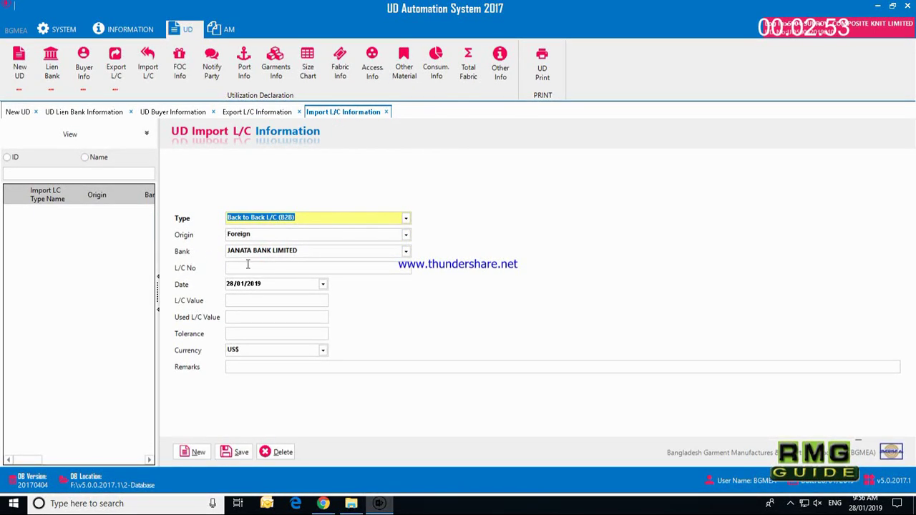
click(405, 252)
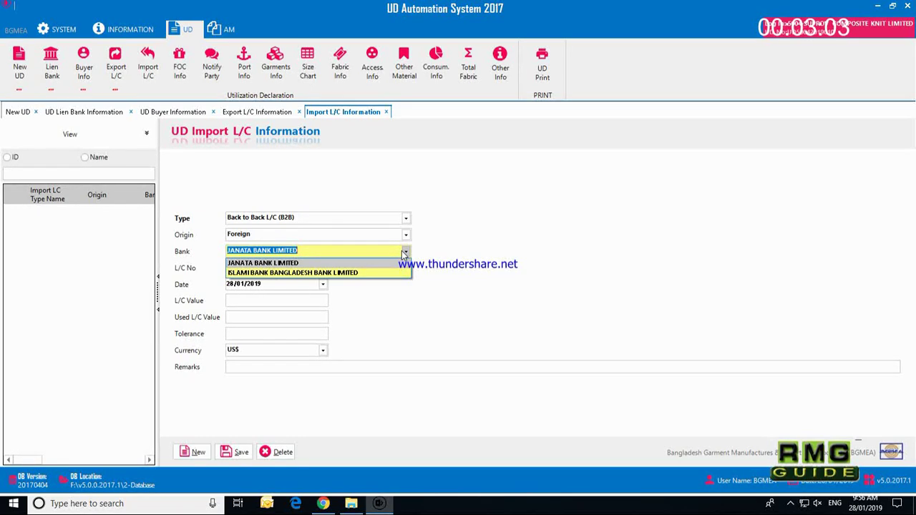
click(350, 268)
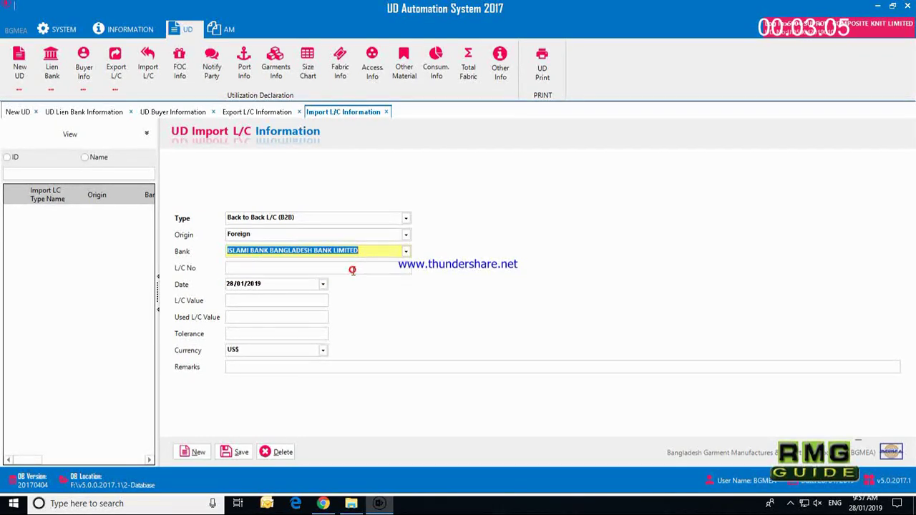
click(275, 267)
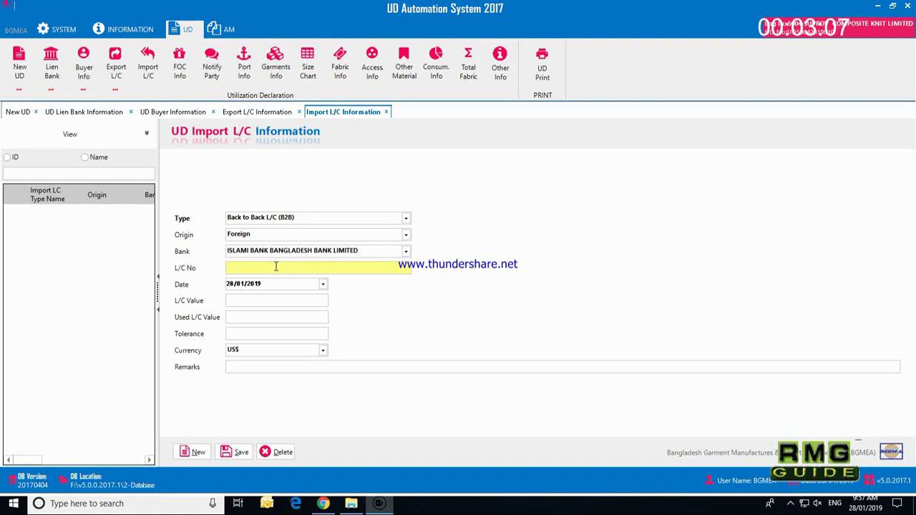
text(086419)
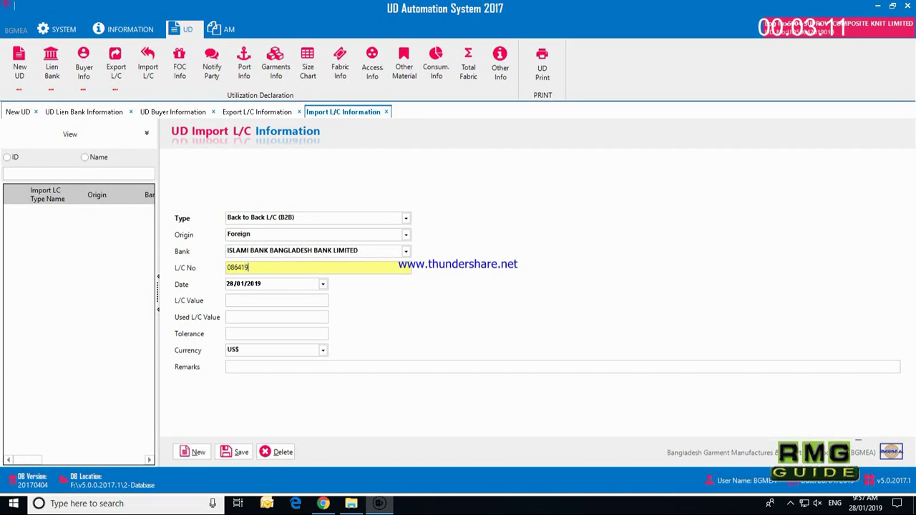
text(060003)
key(Tab)
Step: Enter date 02/01/2019, value 10887.25 and tolerance 5, then save the import L/C
text(1/)
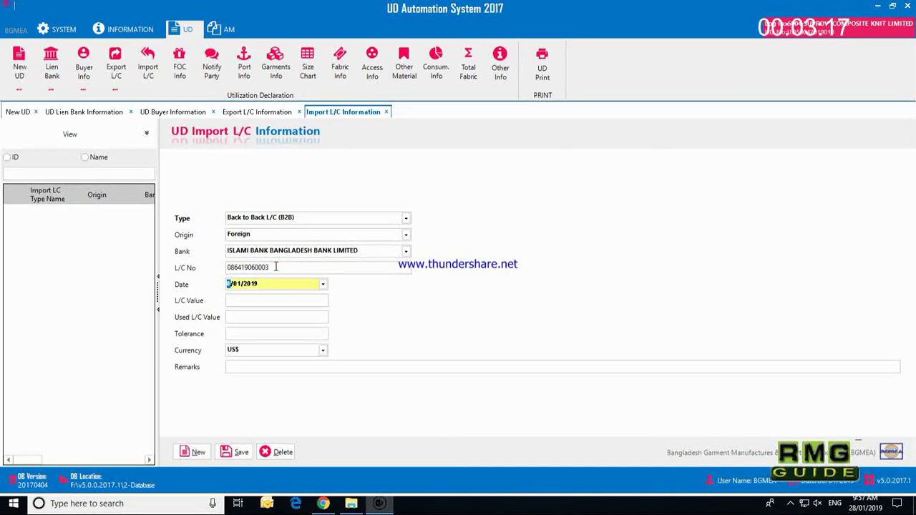
text(201)
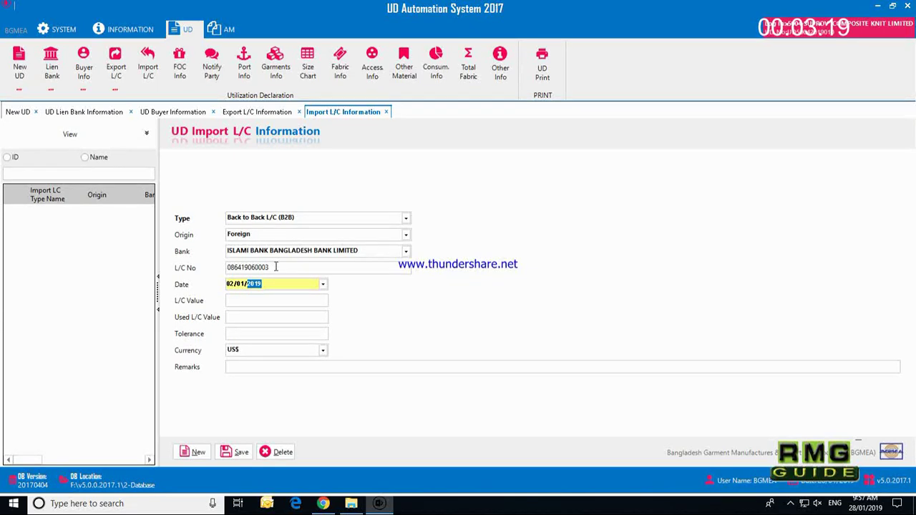
key(Tab)
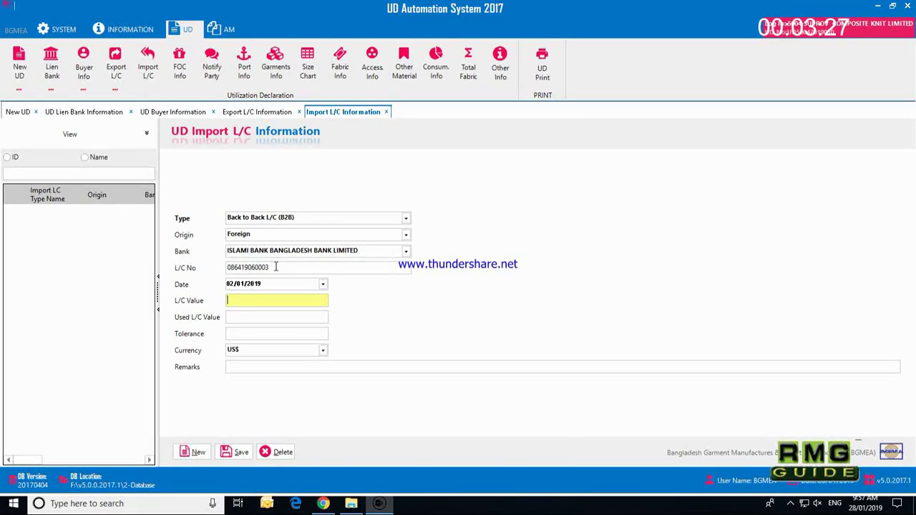
text(108)
text(25)
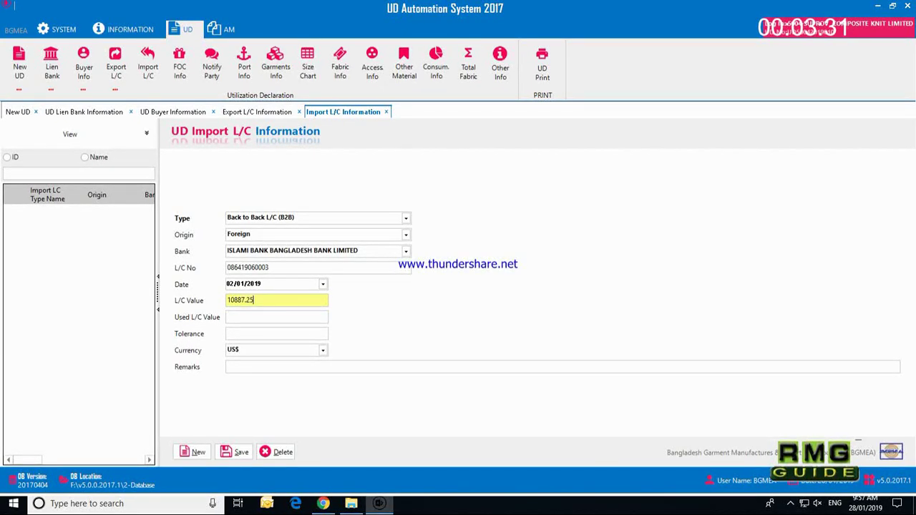
key(Tab)
key(Tab)
text(5)
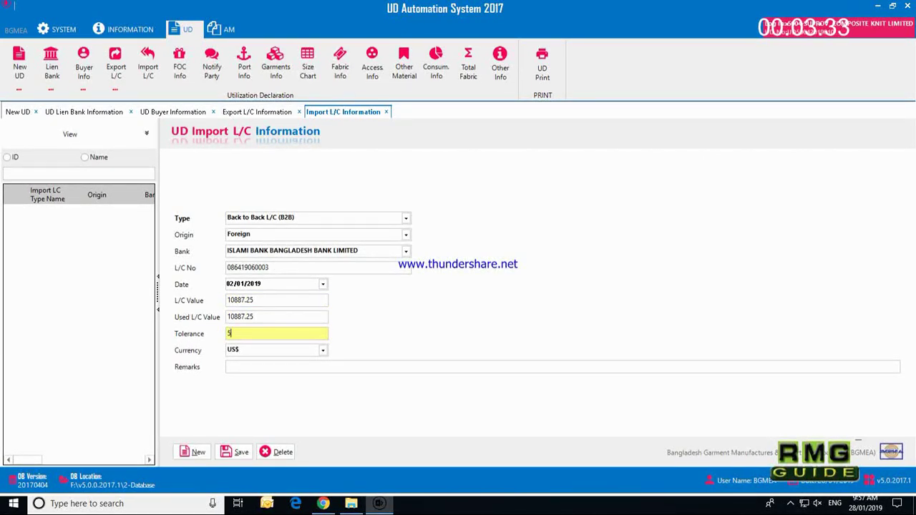
key(Tab)
key(Tab)
key(Tab)
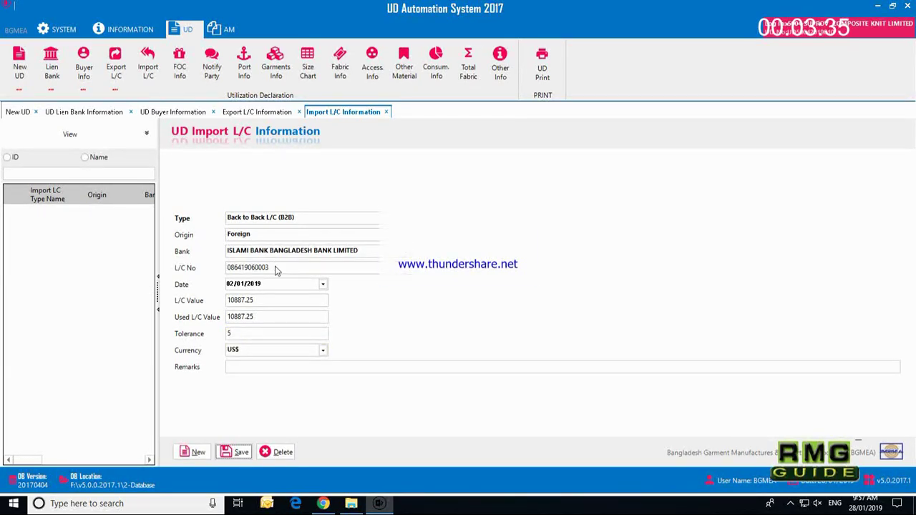
key(Return)
key(Return)
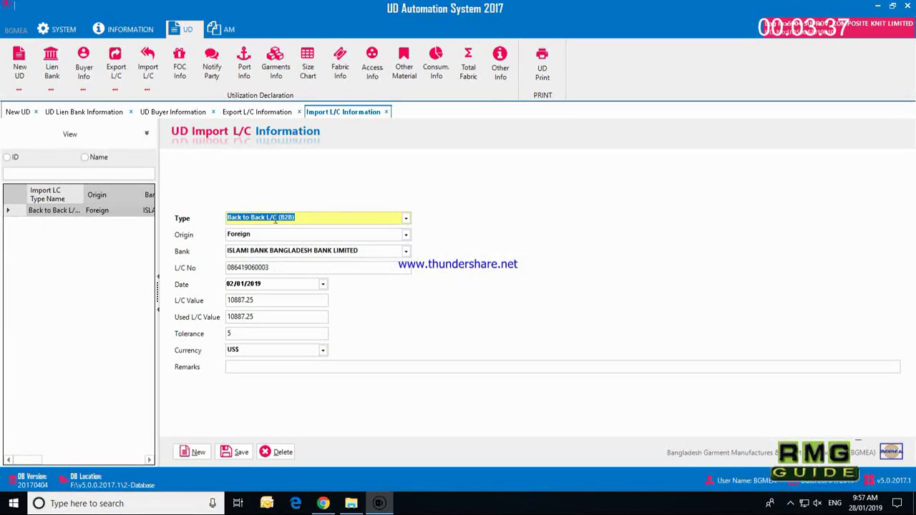
click(210, 63)
Step: Pick the suggested SASTEX CLOTHING HK LIMITED. as notify party and save it
text(SASTEX CLOTHING HK LIMITED.)
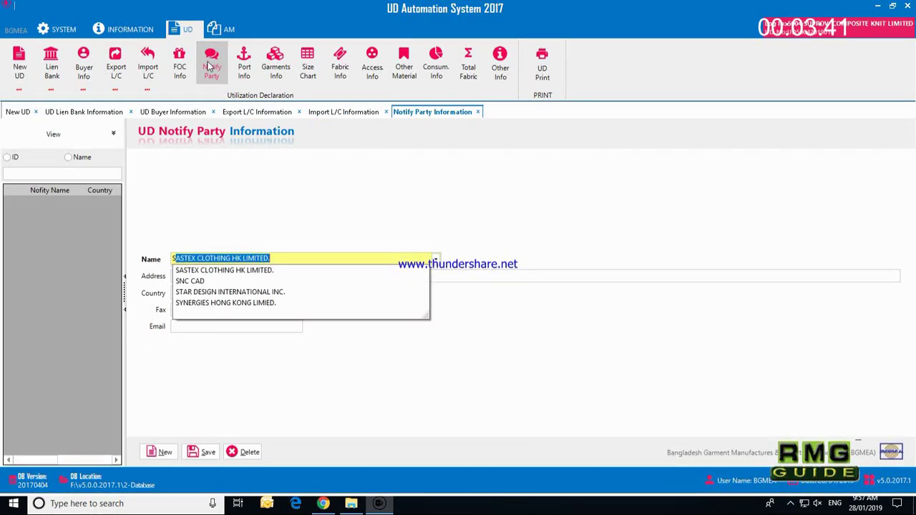
key(Down)
key(Return)
key(Return)
key(Return)
key(Return)
key(Return)
key(Return)
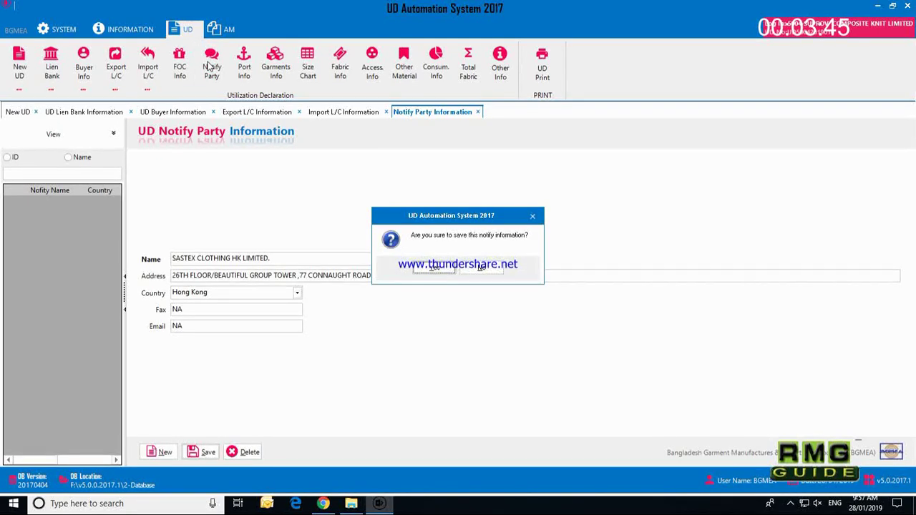
key(Return)
click(244, 65)
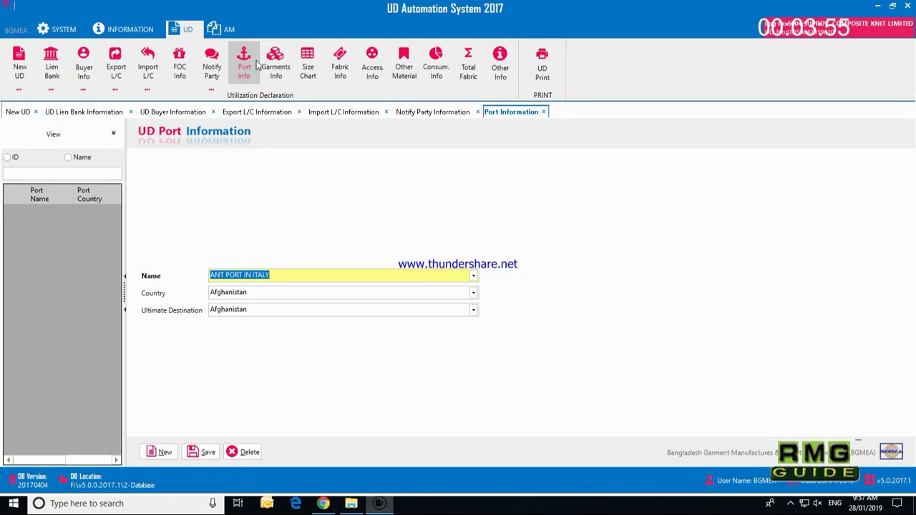
Step: Enter the port name VALENCIA PORT
text(VALENCIA OR BARCELONA PORT)
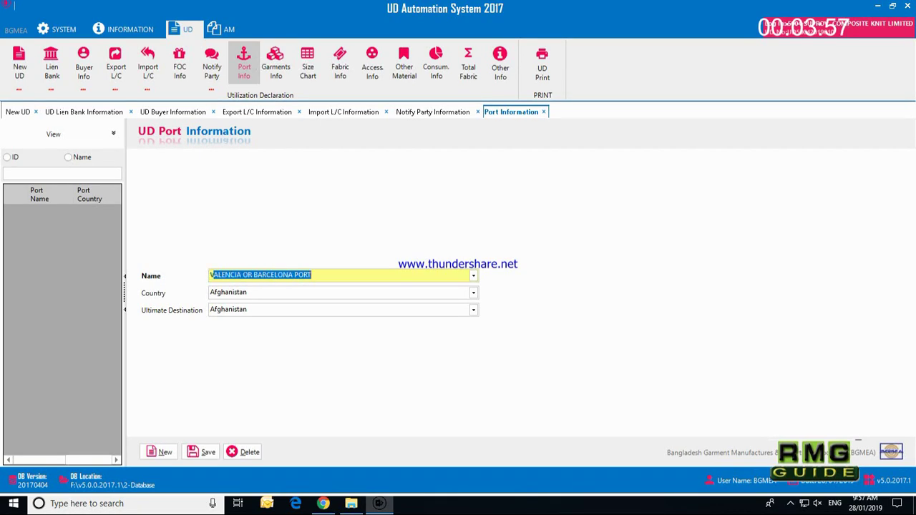
key(Down)
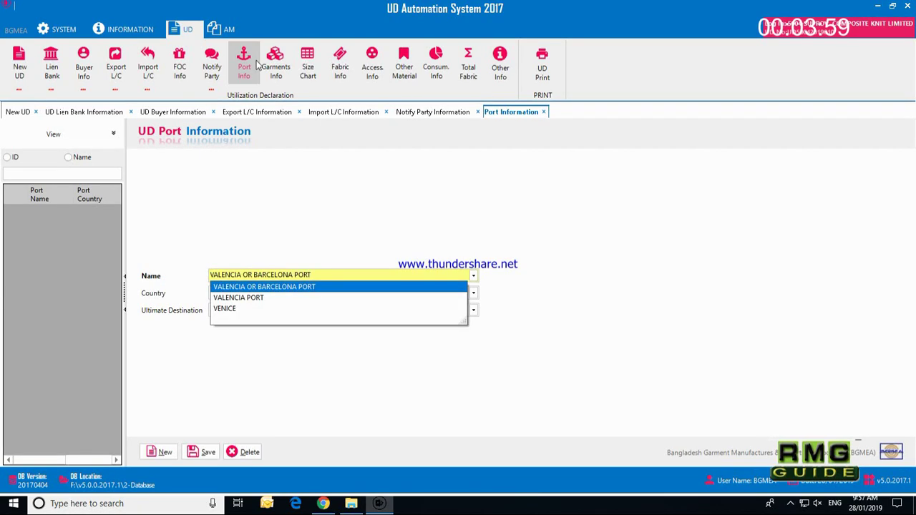
key(BackSpace)
key(BackSpace)
key(BackSpace)
key(BackSpace)
key(BackSpace)
key(BackSpace)
key(BackSpace)
key(BackSpace)
key(BackSpace)
key(BackSpace)
key(BackSpace)
key(BackSpace)
key(BackSpace)
key(BackSpace)
key(BackSpace)
key(BackSpace)
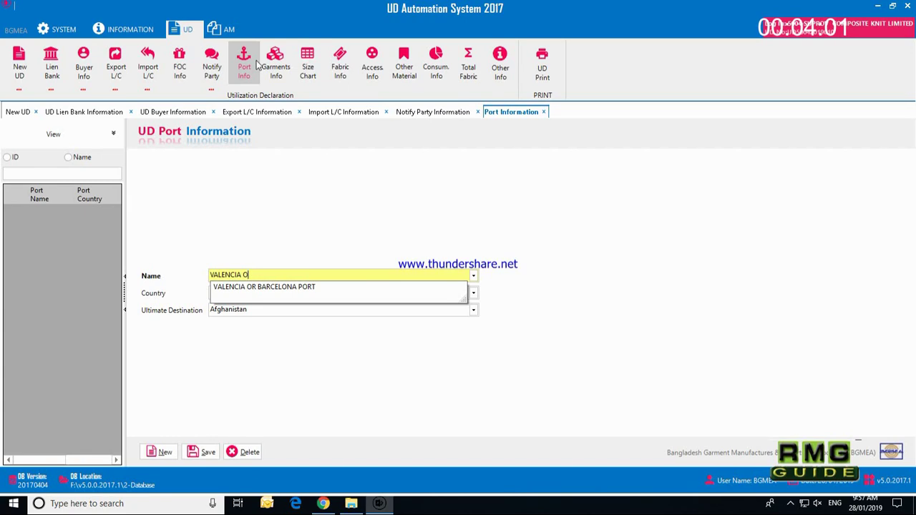
key(BackSpace)
key(BackSpace)
text(PORT)
key(Return)
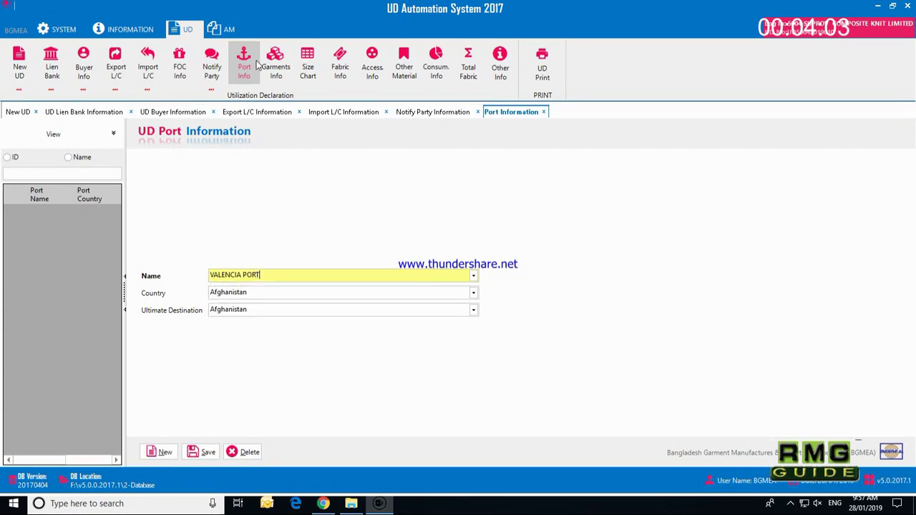
Step: Set Spain as country and ultimate destination, then save the port record
key(Tab)
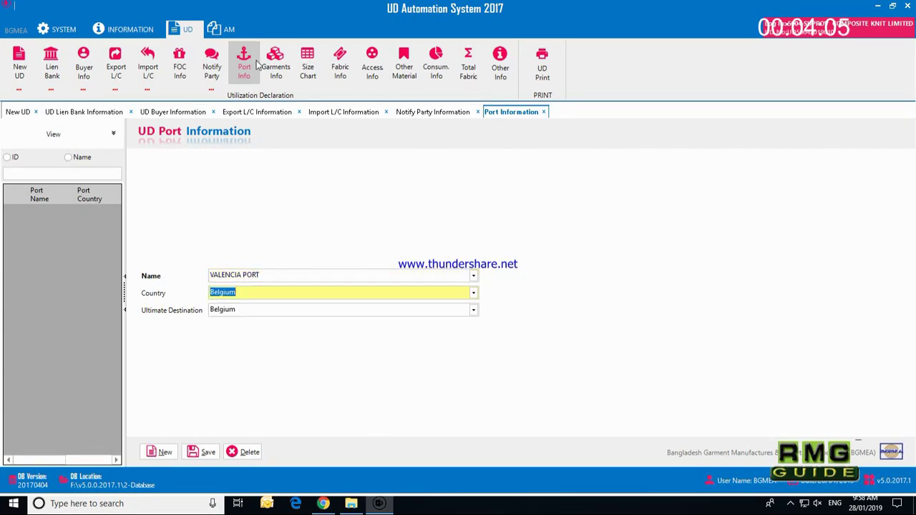
text(S)
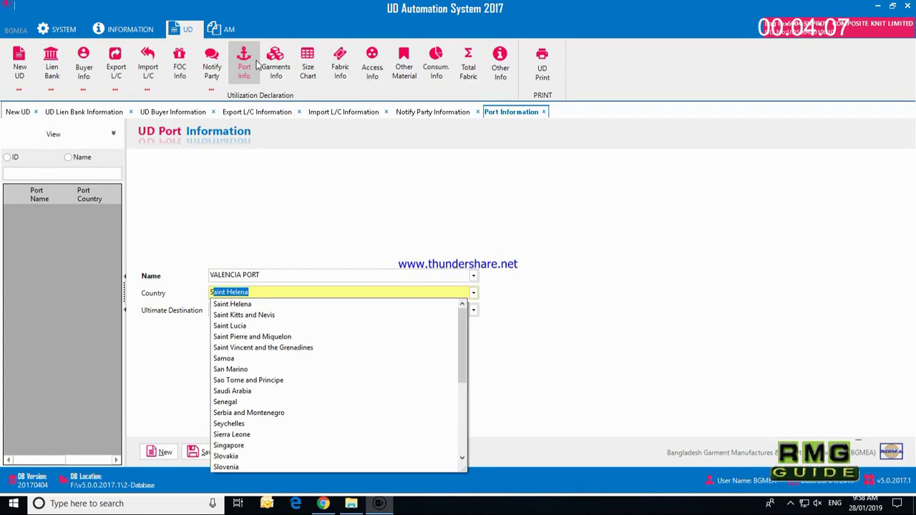
text(pain)
key(Tab)
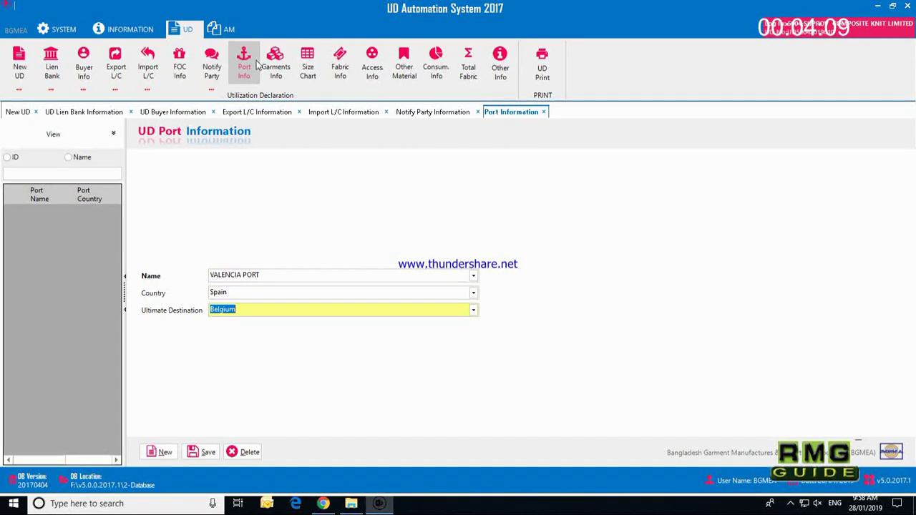
text(Spain)
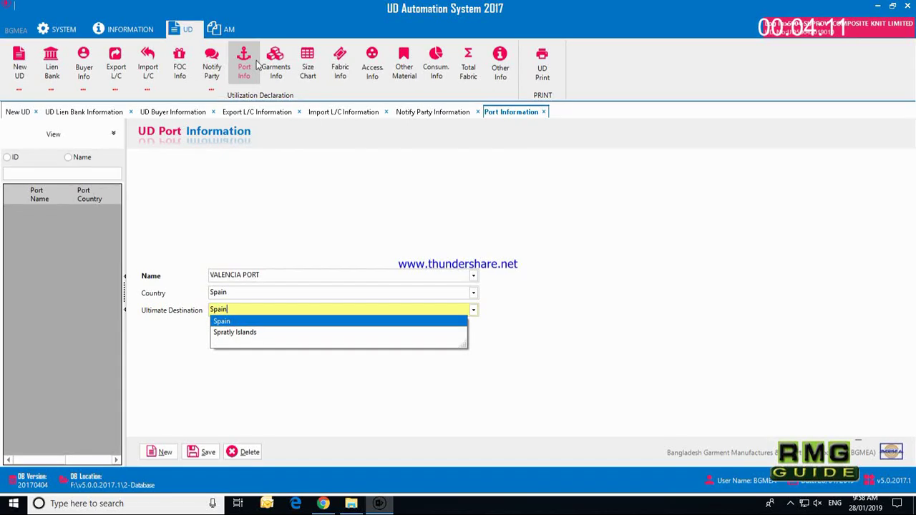
key(Tab)
key(Return)
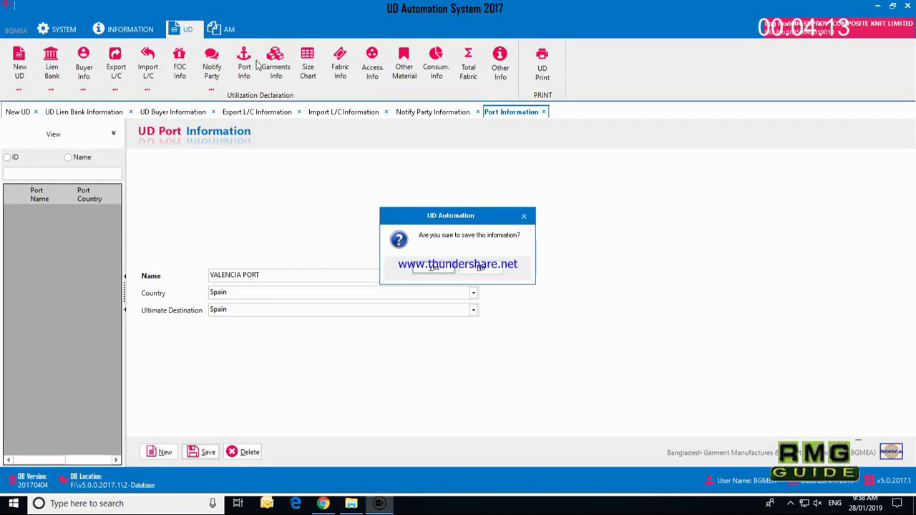
key(Return)
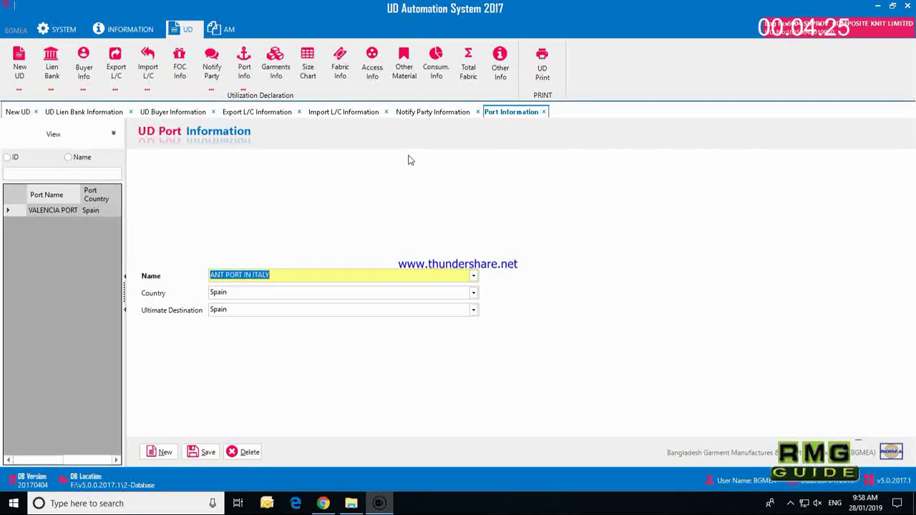
Step: Enter garment style 733/2018 with description MEN'S POLO SHIRT
click(275, 69)
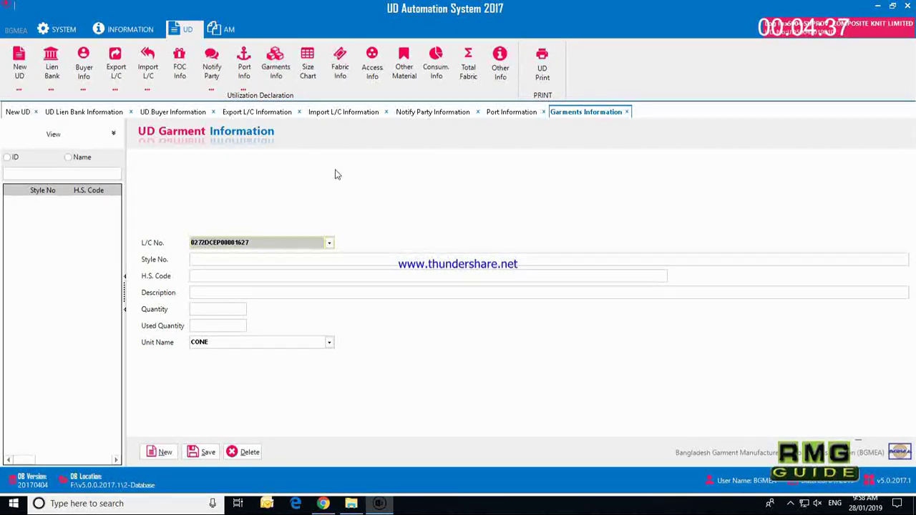
click(239, 259)
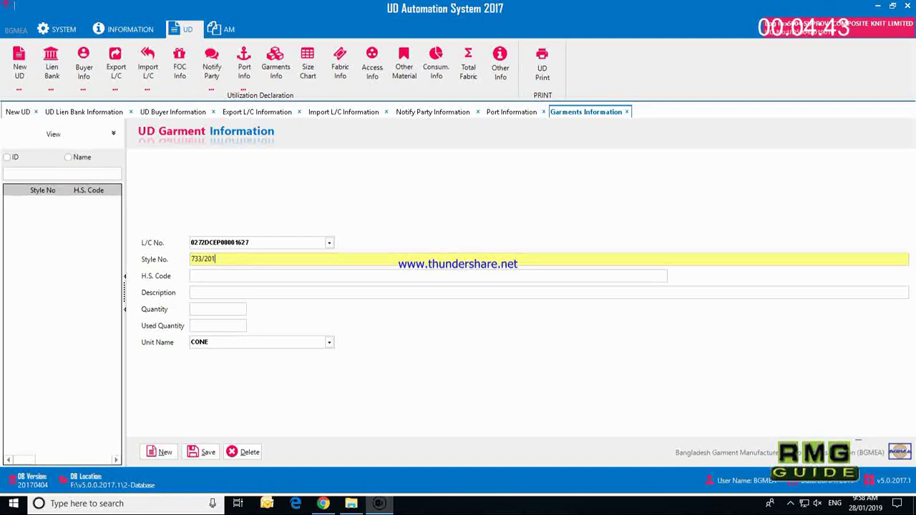
key(Tab)
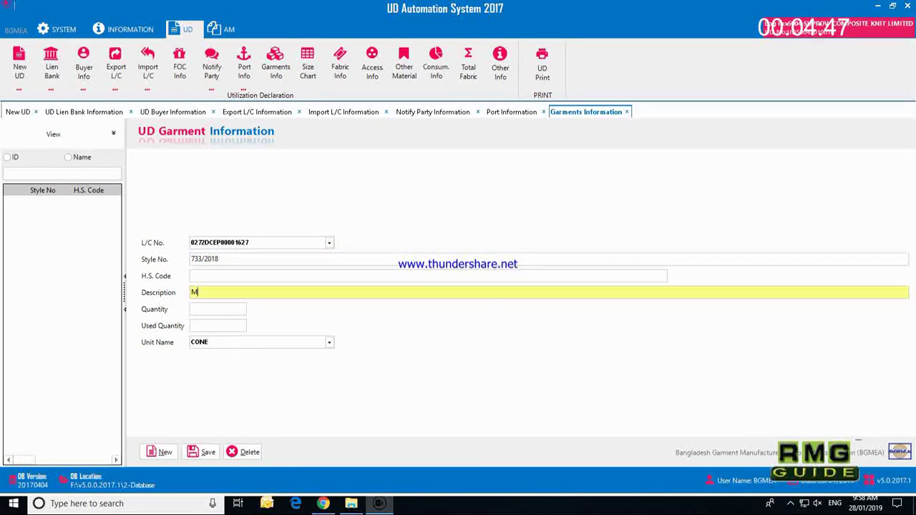
text(MEN'S POLO)
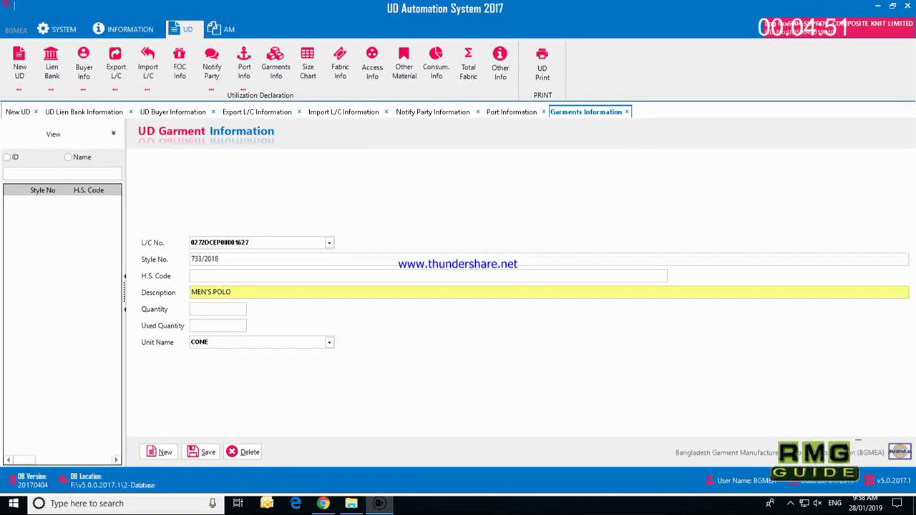
text( T)
key(BackSpace)
key(BackSpace)
key(BackSpace)
text(SHIRT)
Step: Set quantity 11950 in PCS and save the garment information
key(Tab)
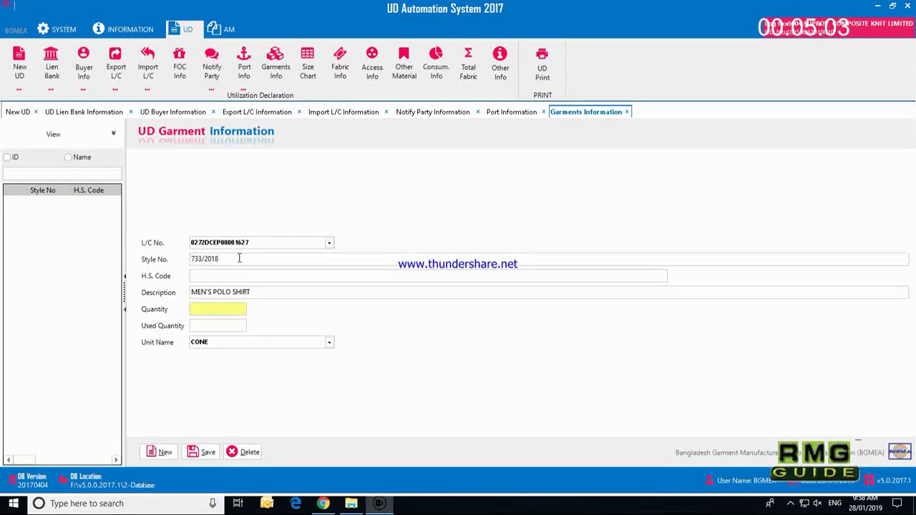
text(11950)
key(Return)
key(Return)
text(pc)
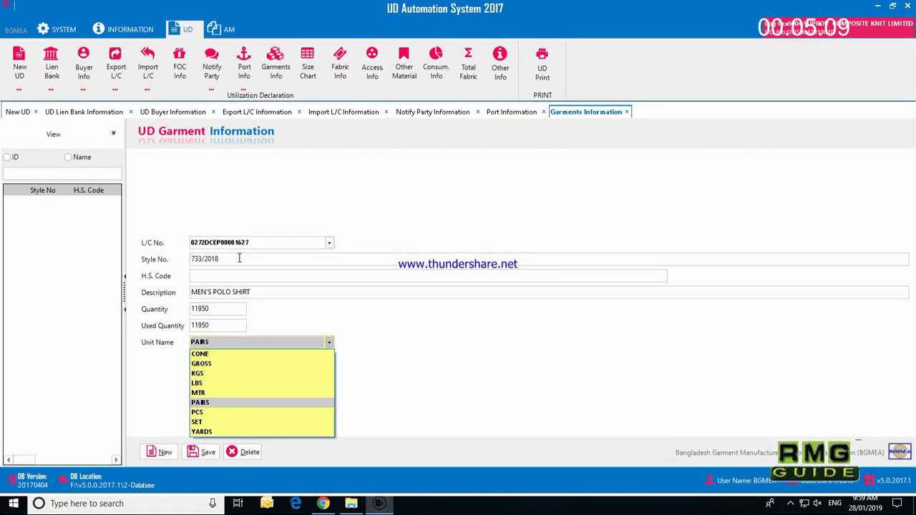
key(Return)
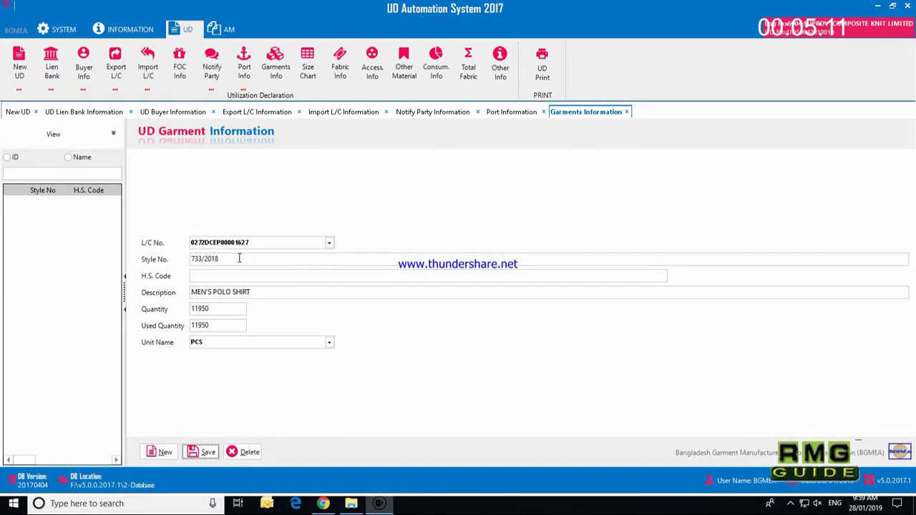
key(Return)
key(Return)
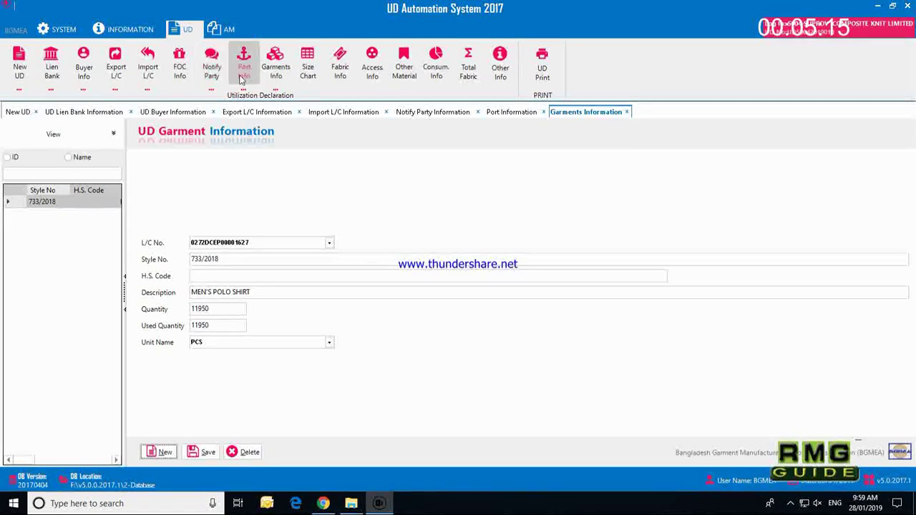
click(308, 66)
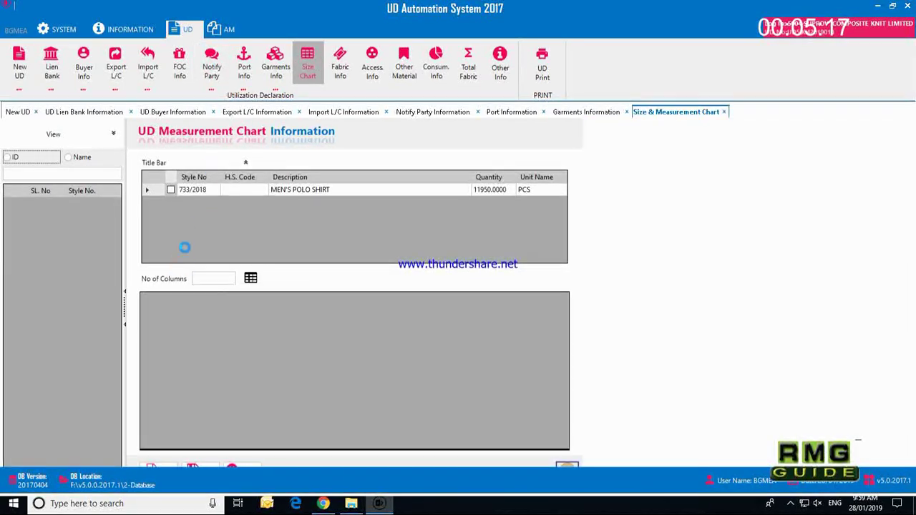
Step: Tick style 733/2018, generate a 7-column grid, and type 'SIZE MESUREMENT' in row 1's first cell
click(171, 190)
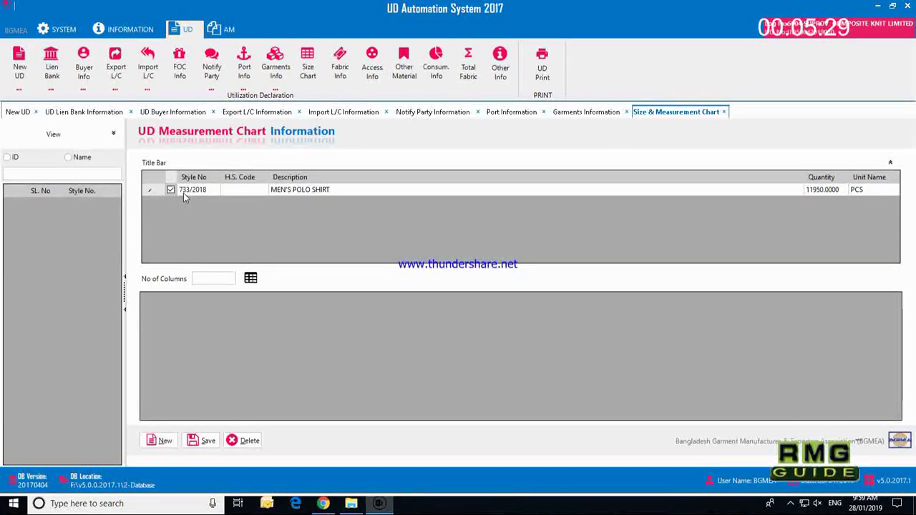
click(211, 279)
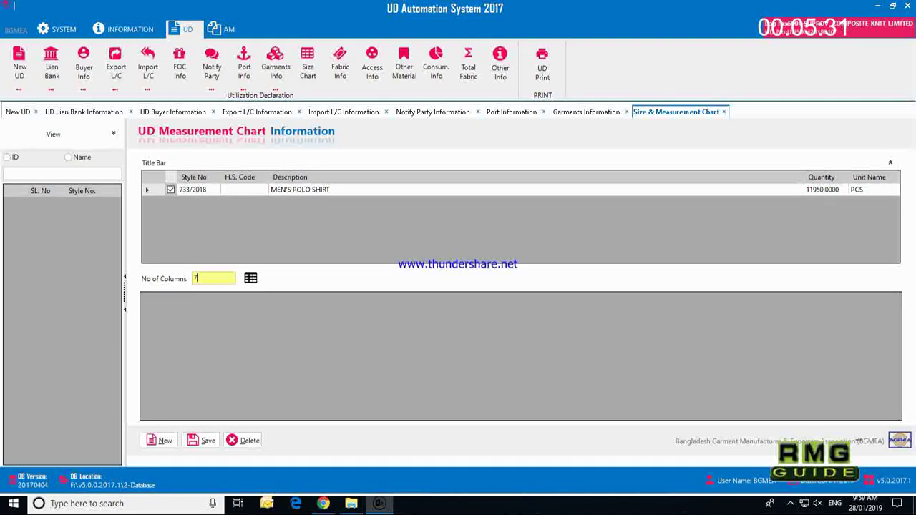
click(250, 279)
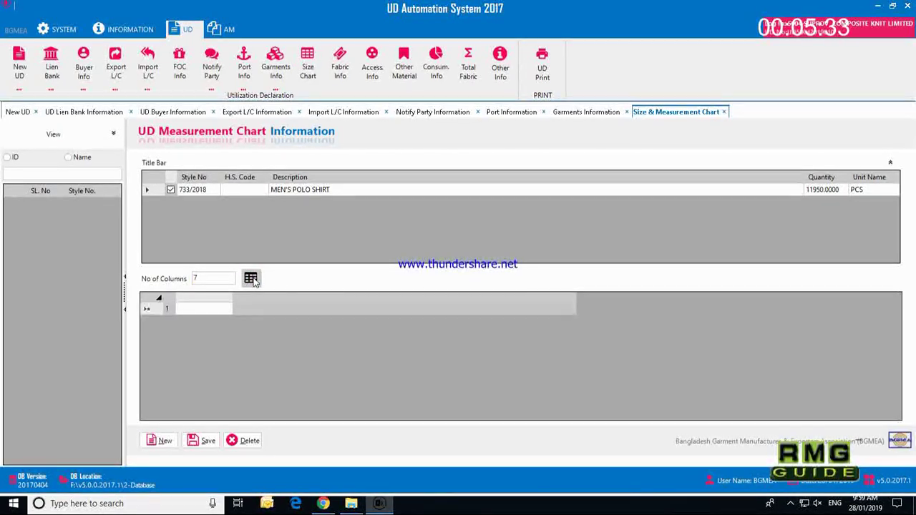
text(SIZE)
text( MES)
text(UREM)
text(ENT)
Step: Enter size headers XS, S, M, L, XL and 2XL across the chart's first row
key(Tab)
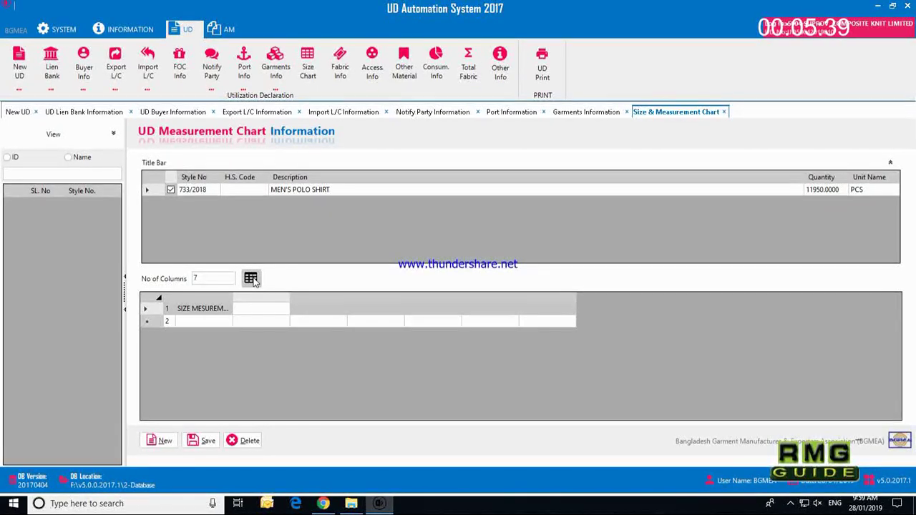
text(XS)
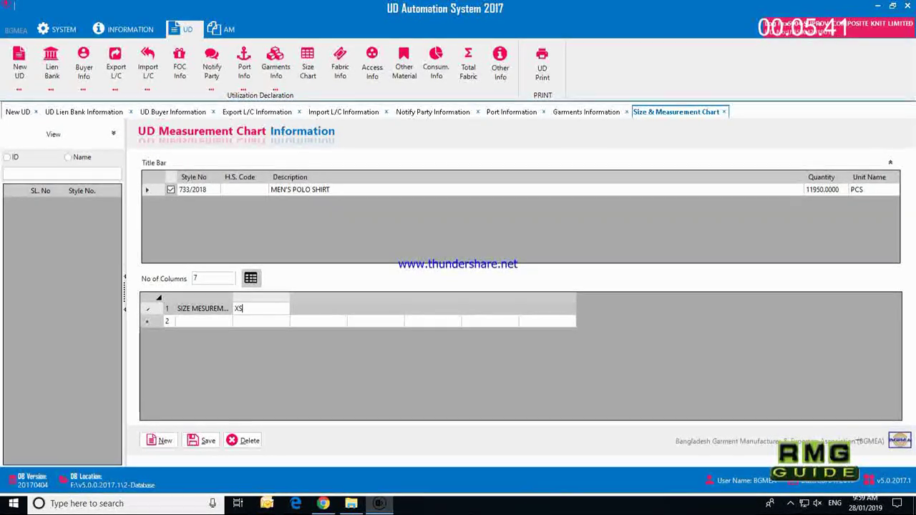
key(Tab)
text(S)
key(Tab)
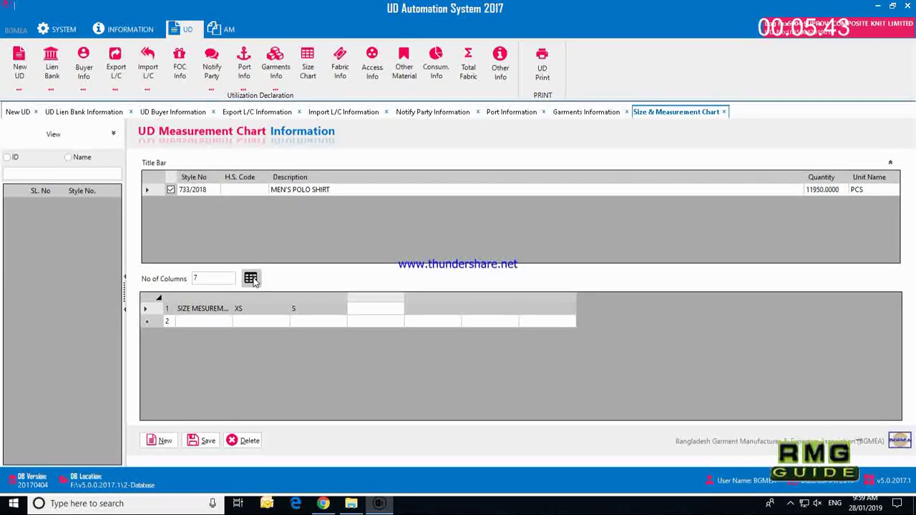
text(M)
key(Tab)
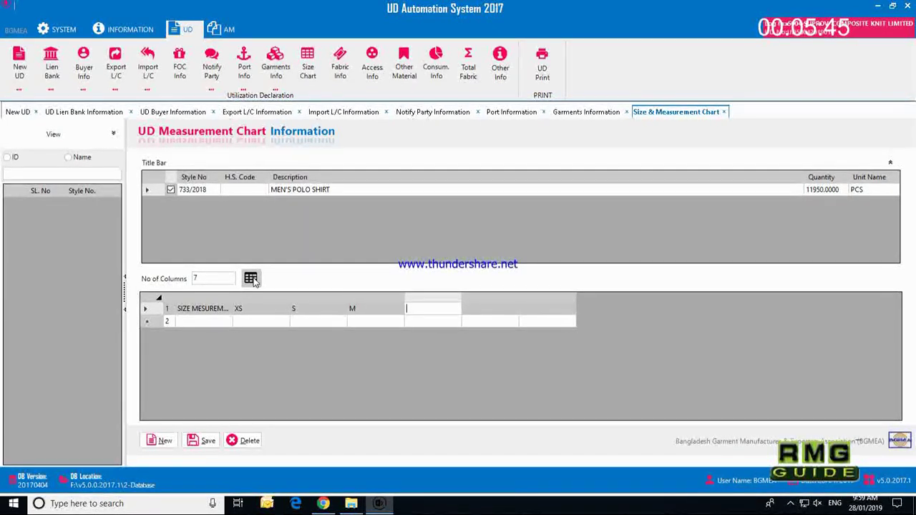
text(L)
key(Tab)
text(XL)
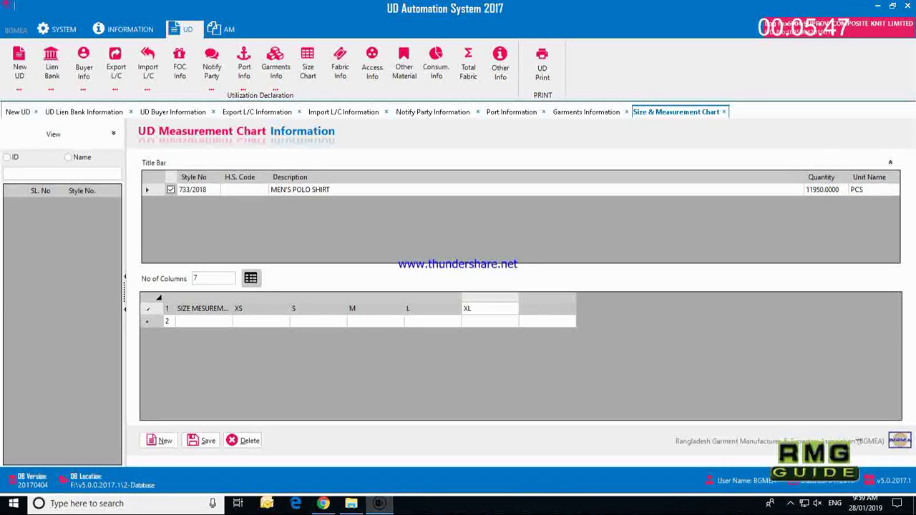
key(Tab)
text(2)
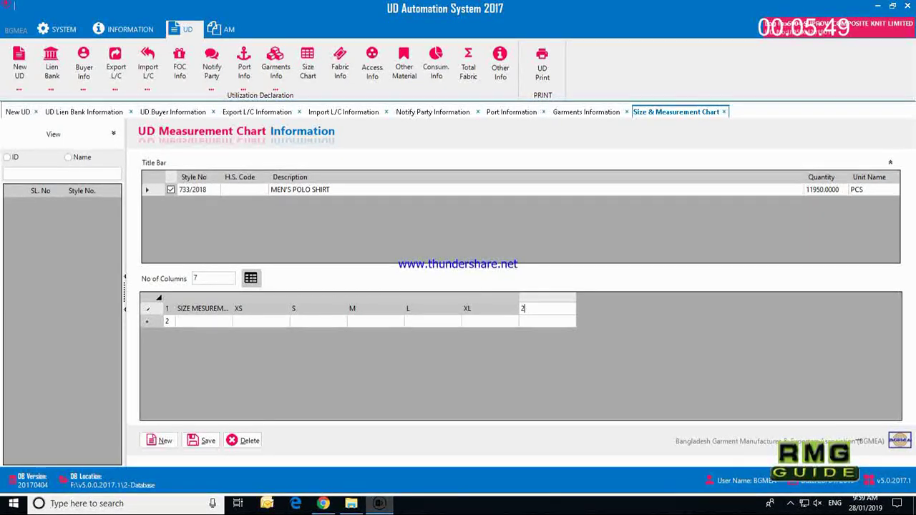
Step: Add a FRONT LENGTH FROM SHOULDER TOP row with values 68, 70, 72, 74, 76, 78
click(208, 321)
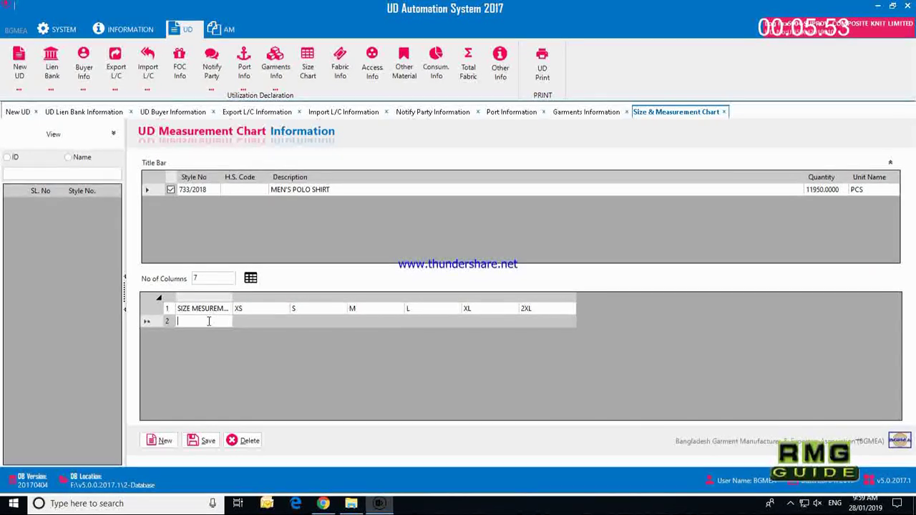
text(FRONT LENGTH)
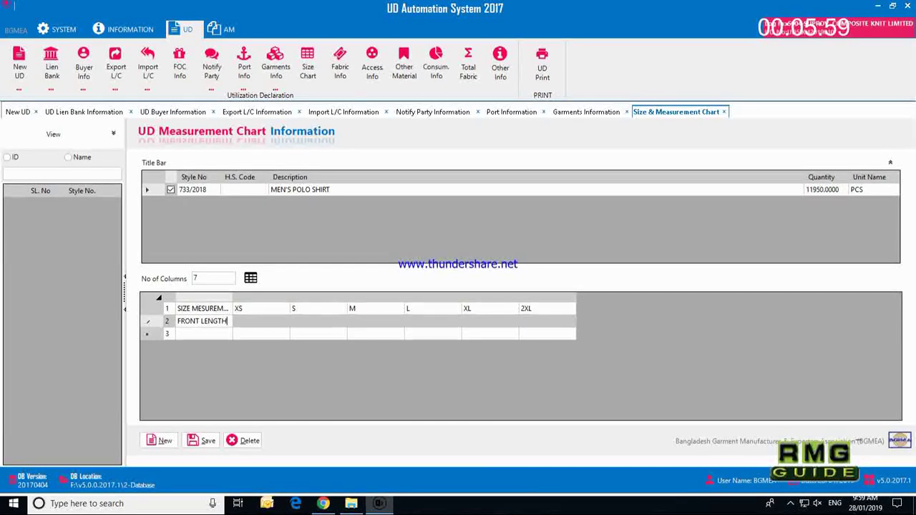
text( FRO)
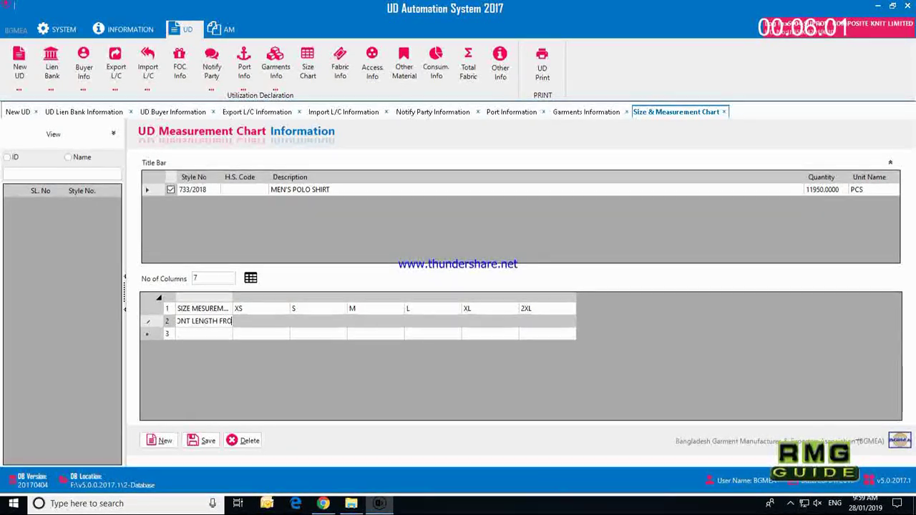
text(M SH)
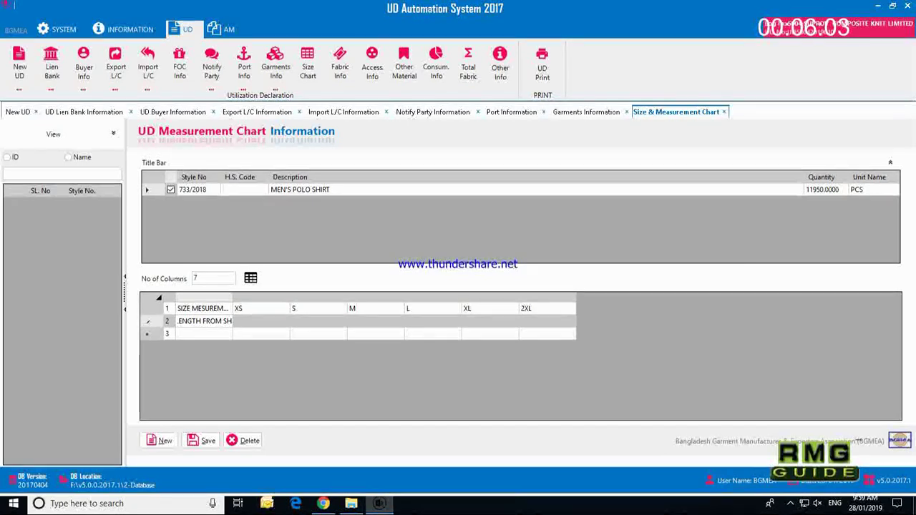
text(OULDER)
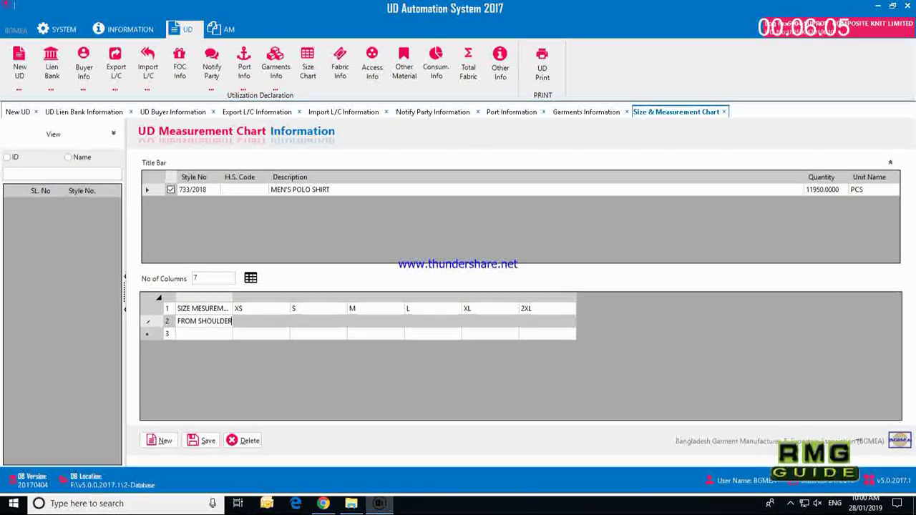
text( T)
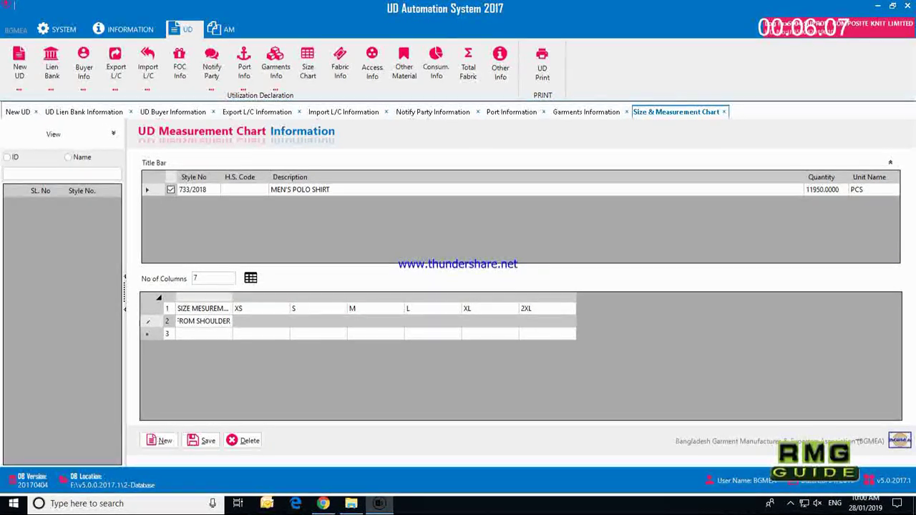
text(OP)
key(Tab)
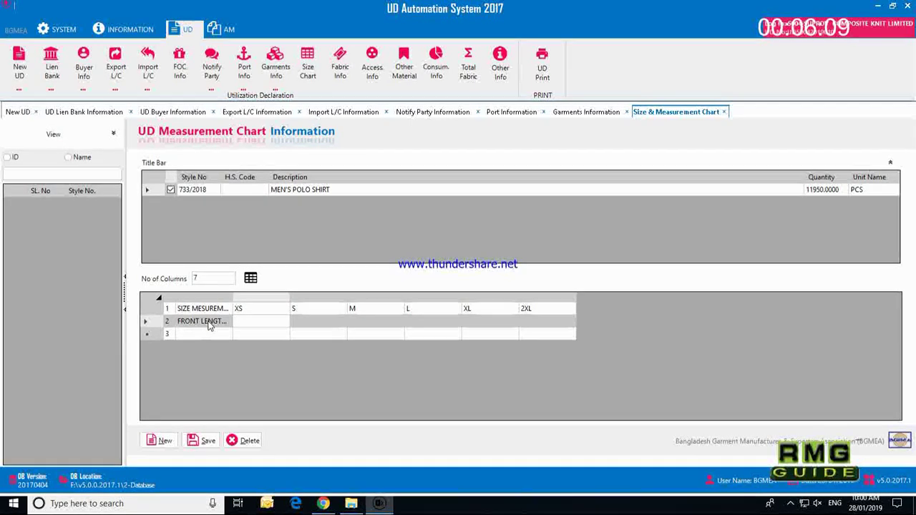
text(58)
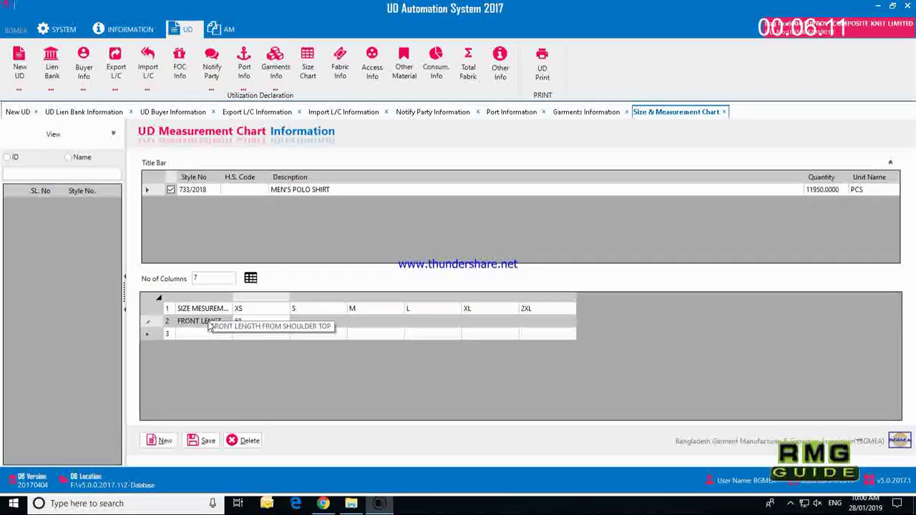
key(Tab)
text(70)
key(Tab)
text(72)
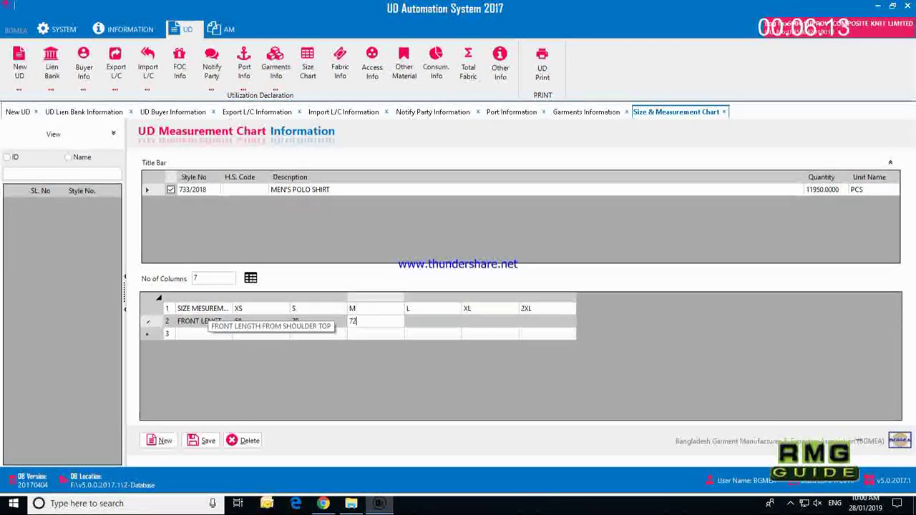
key(Tab)
text(74)
key(Tab)
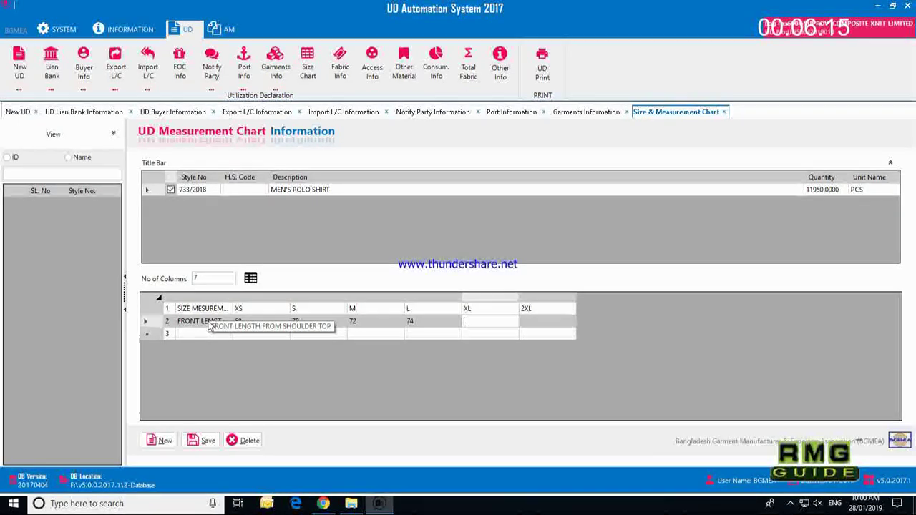
text(76)
key(Tab)
text(78)
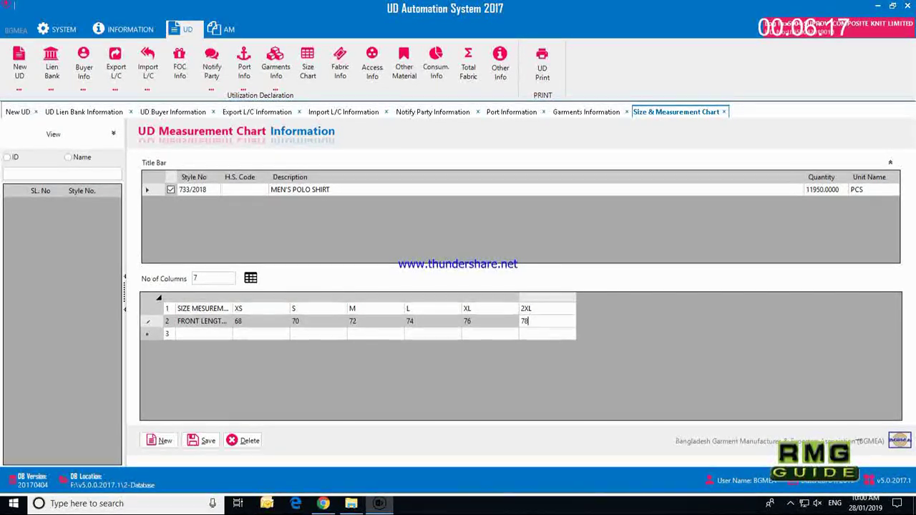
Step: Add a 1/2 CHEST row with values 47, 50, 53, 56, 59, 62
click(204, 334)
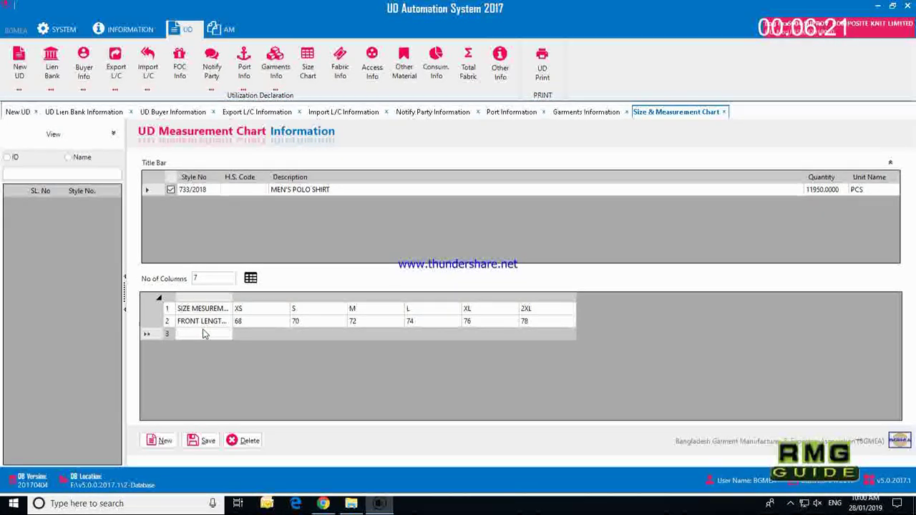
text(1/2 CHEST)
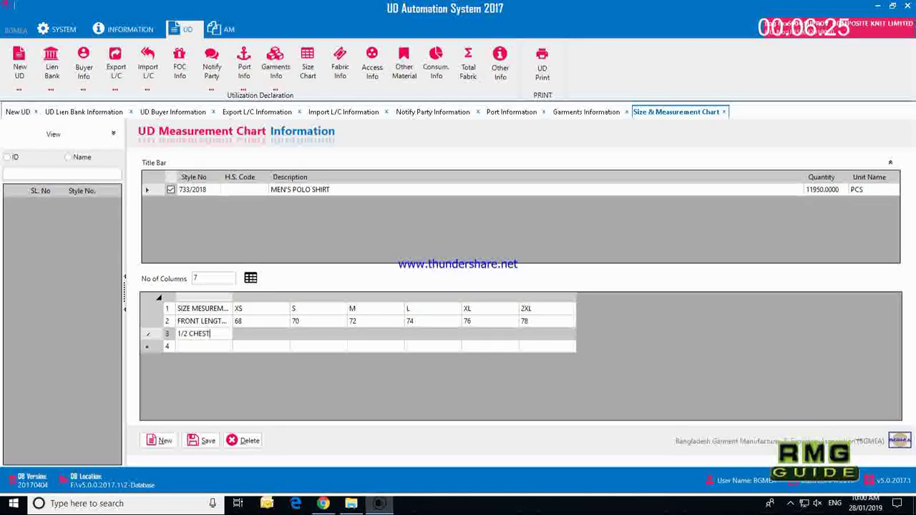
key(Tab)
text(47)
key(Tab)
text(50)
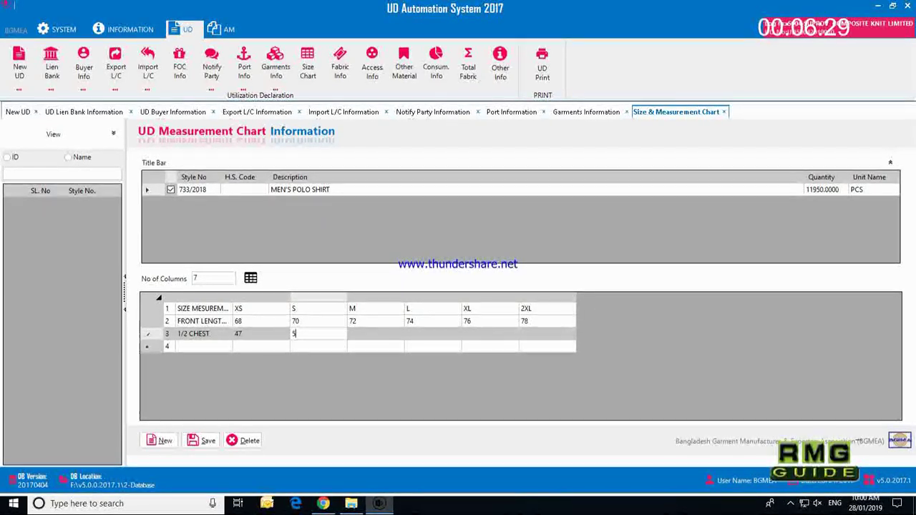
key(Tab)
text(53)
key(Tab)
text(5)
text(6)
key(Tab)
text(59)
key(Tab)
text(62)
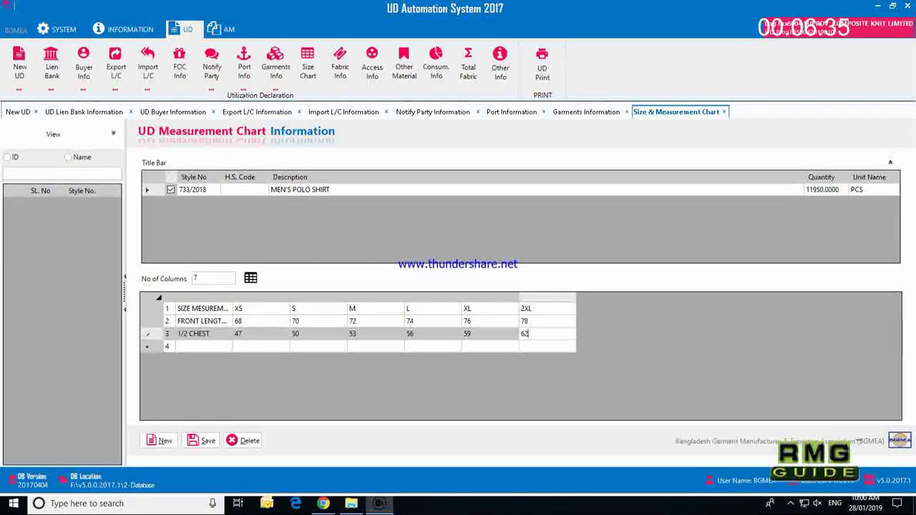
click(213, 348)
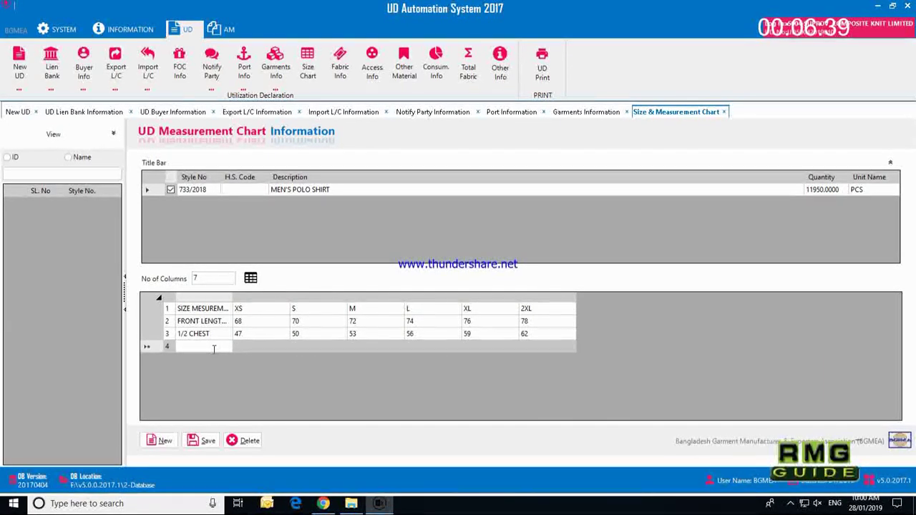
Step: Name the fourth row SLEEVE LENGTH, correcting the mistyped SHOULDER LENGTH
text(SHOUL)
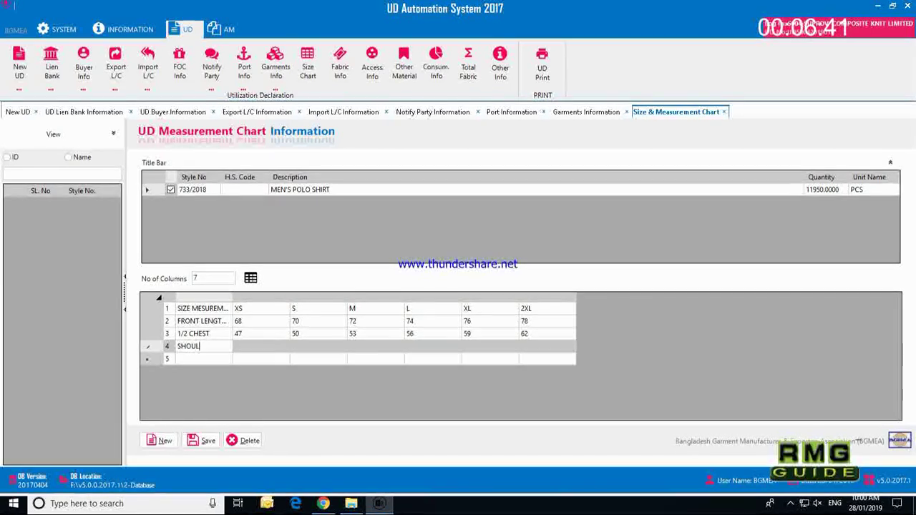
text(DER LENGTH)
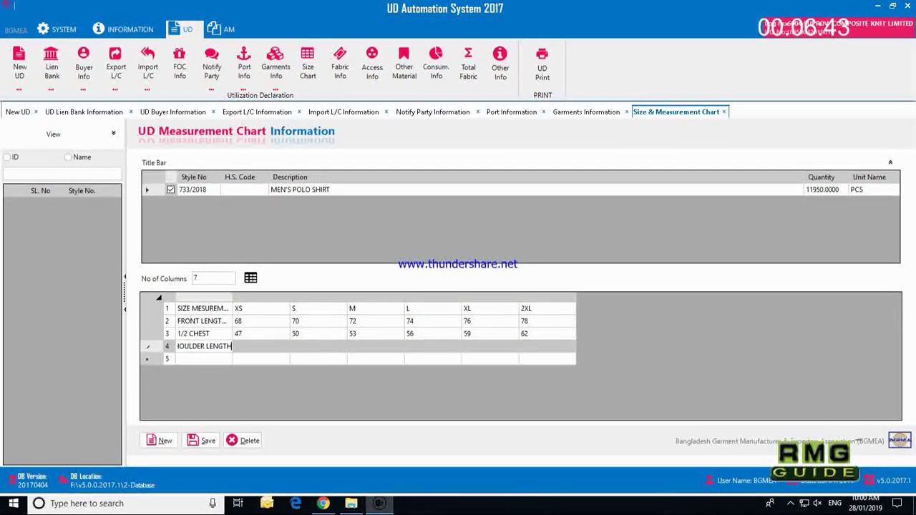
key(Tab)
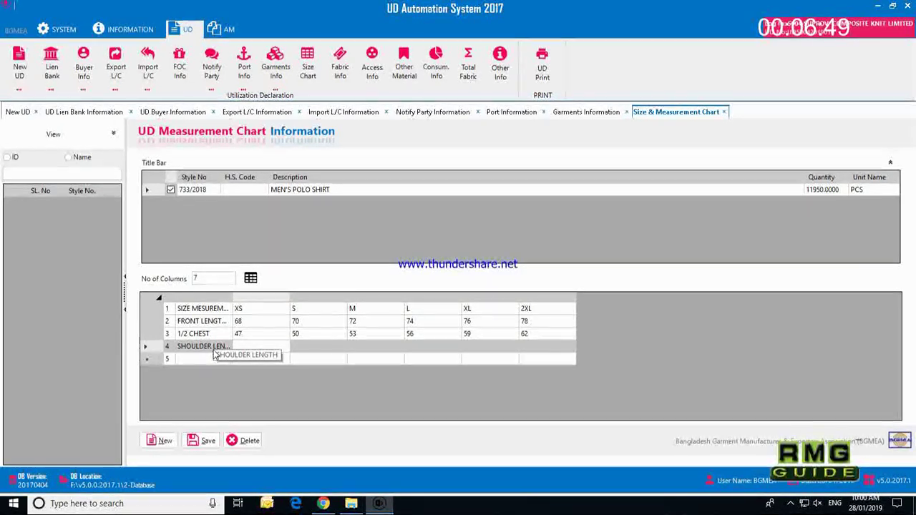
click(200, 347)
click(205, 347)
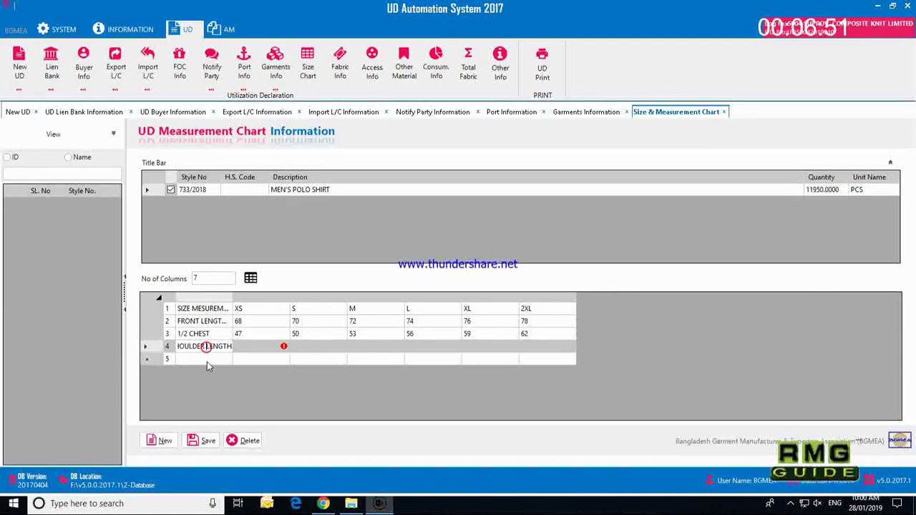
key(BackSpace)
key(BackSpace)
key(BackSpace)
key(BackSpace)
key(BackSpace)
key(BackSpace)
key(BackSpace)
key(BackSpace)
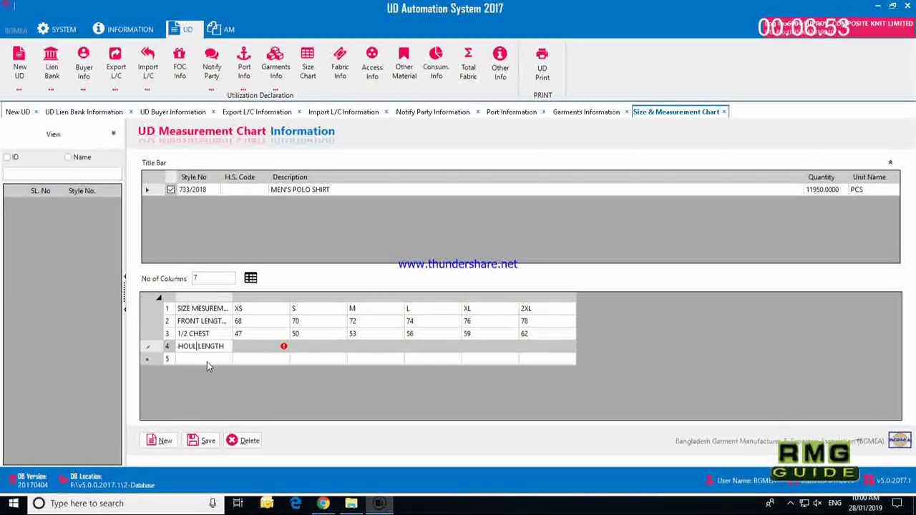
text(LEEVE)
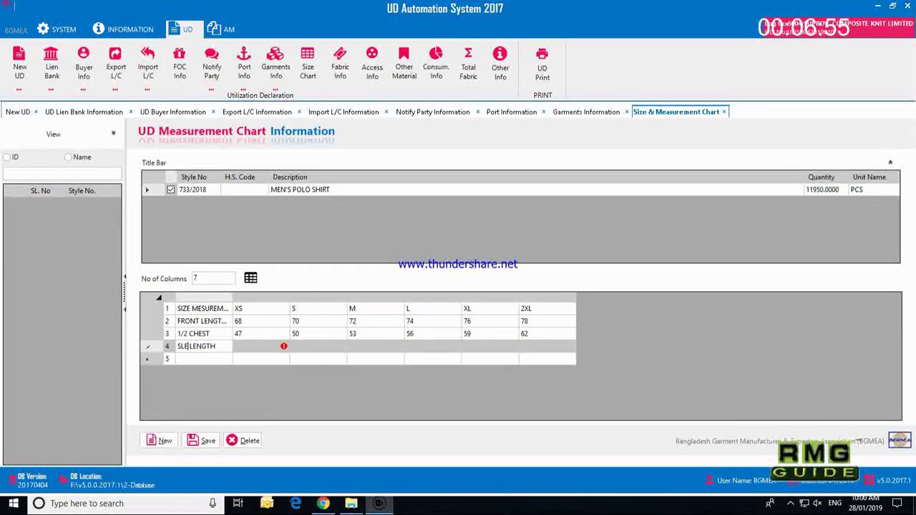
key(Tab)
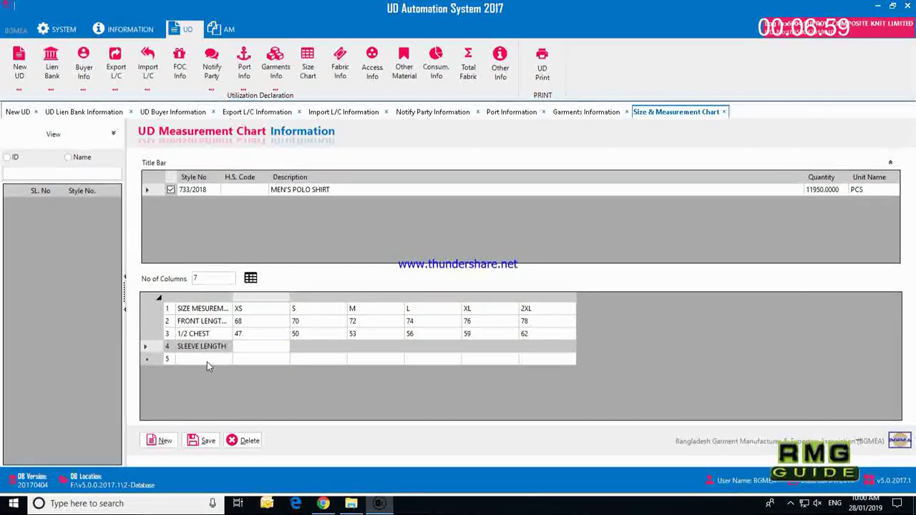
Step: Enter sleeve length values 19, 20, 20, 21, 21, 21 for sizes XS to 2XL
text(19)
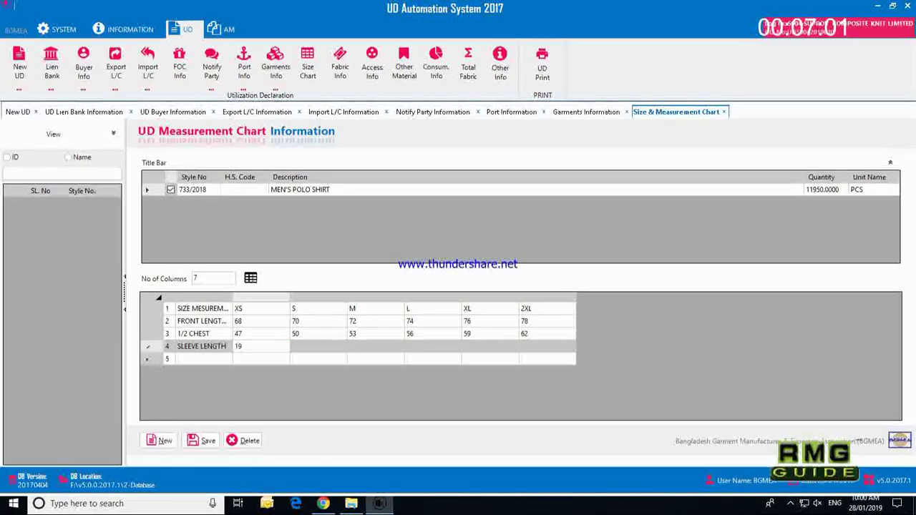
key(Tab)
text(20)
key(Tab)
text(2)
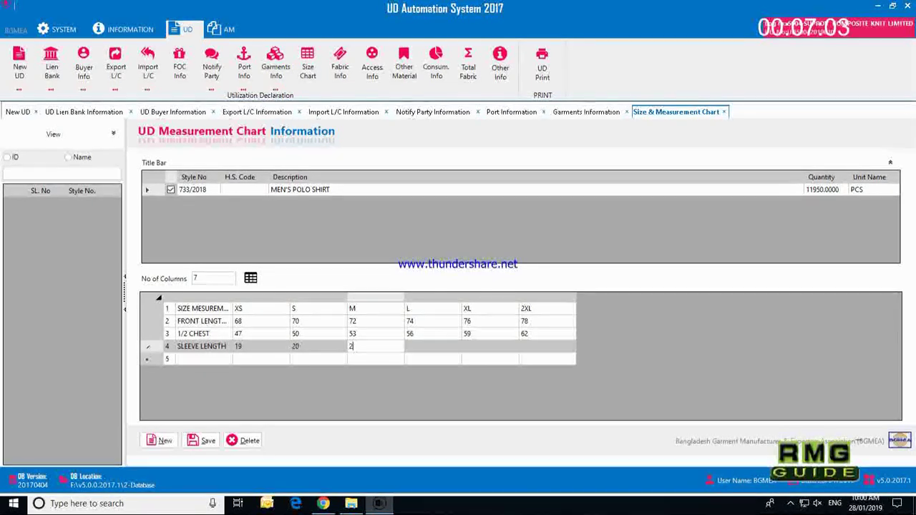
text(0)
key(Tab)
text(21)
key(Tab)
text(21)
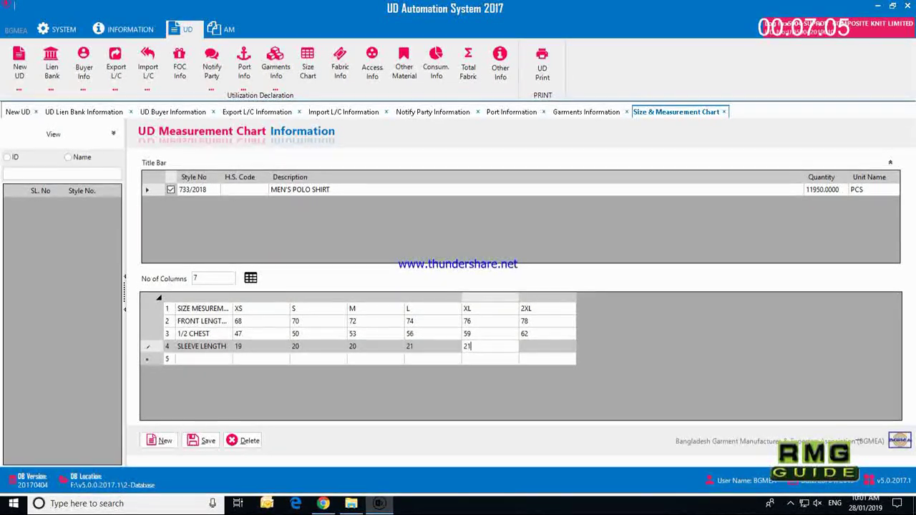
key(Tab)
text(21)
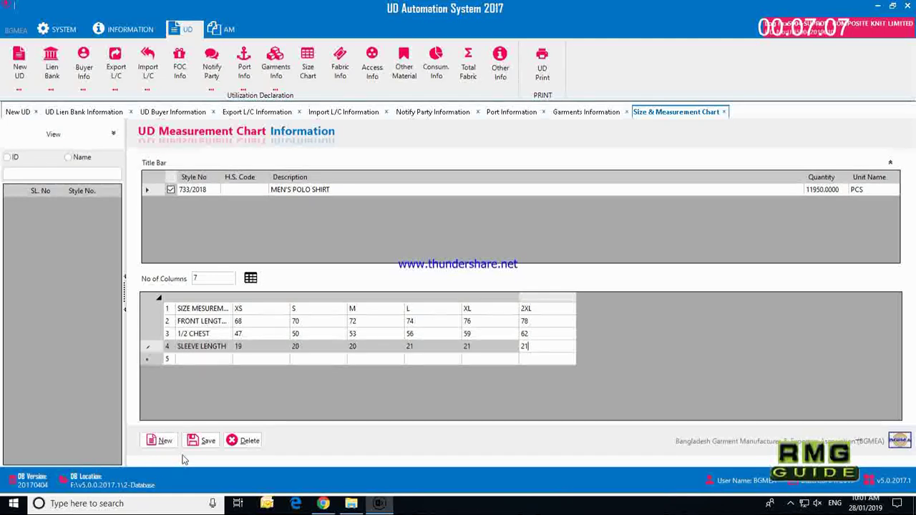
Step: Save the measurement chart and dismiss the 'Style no is not available' message
click(201, 440)
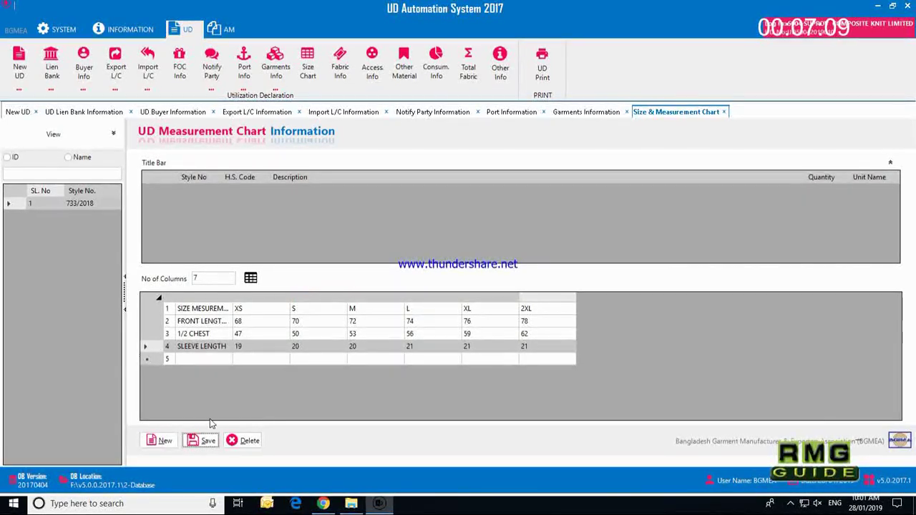
click(205, 438)
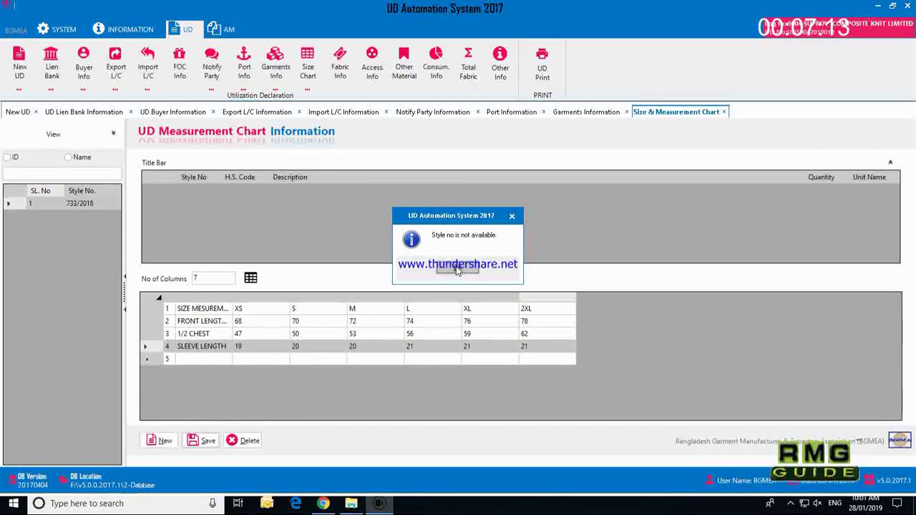
click(456, 268)
click(200, 360)
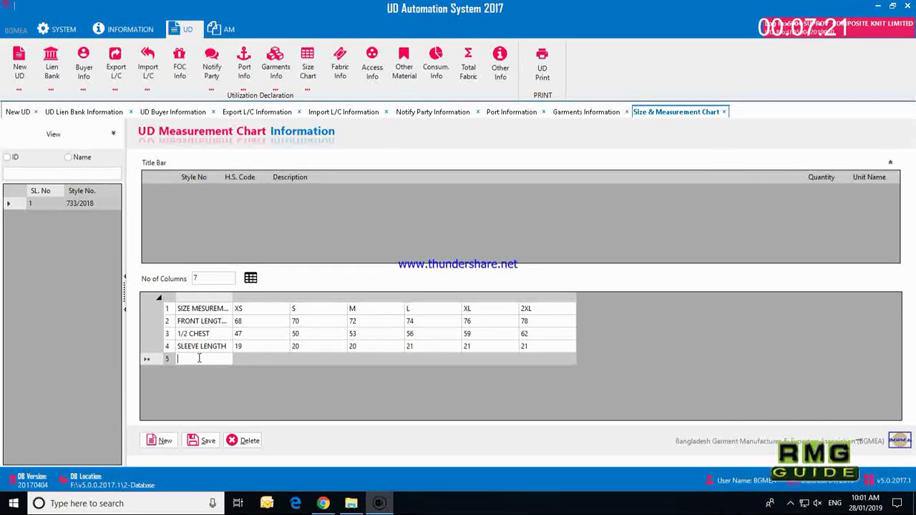
Step: Add a NECK WIDTH row of 18.5, 19, 19.5, 20, 20.5, 21 and save the chart
text(NECK)
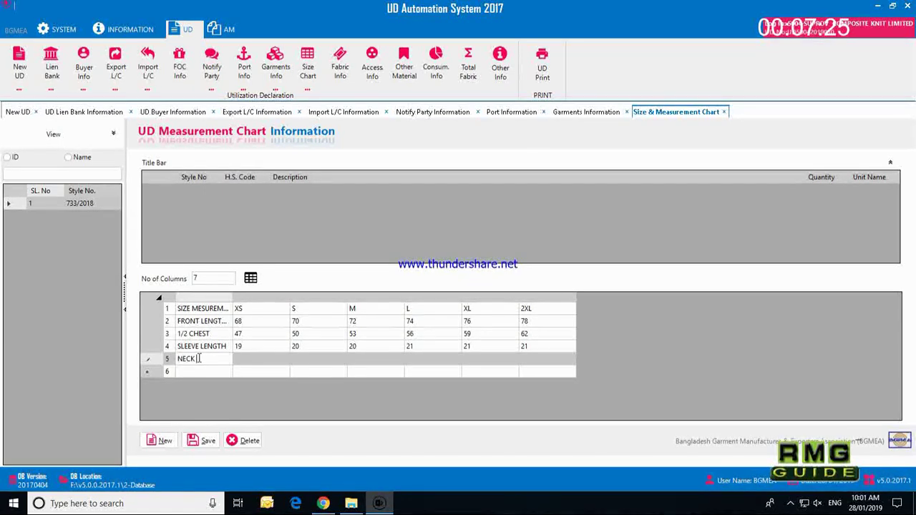
text( WIDTH)
key(Tab)
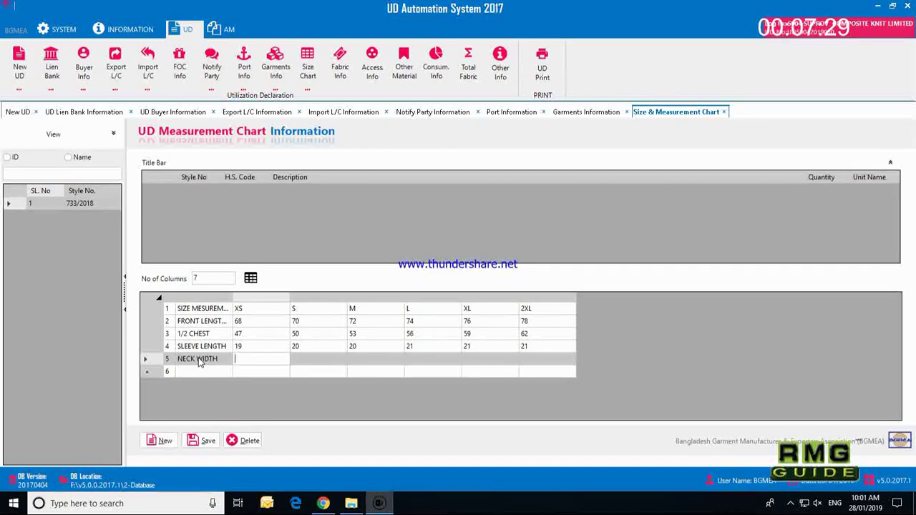
text(18.5)
key(Tab)
text(19)
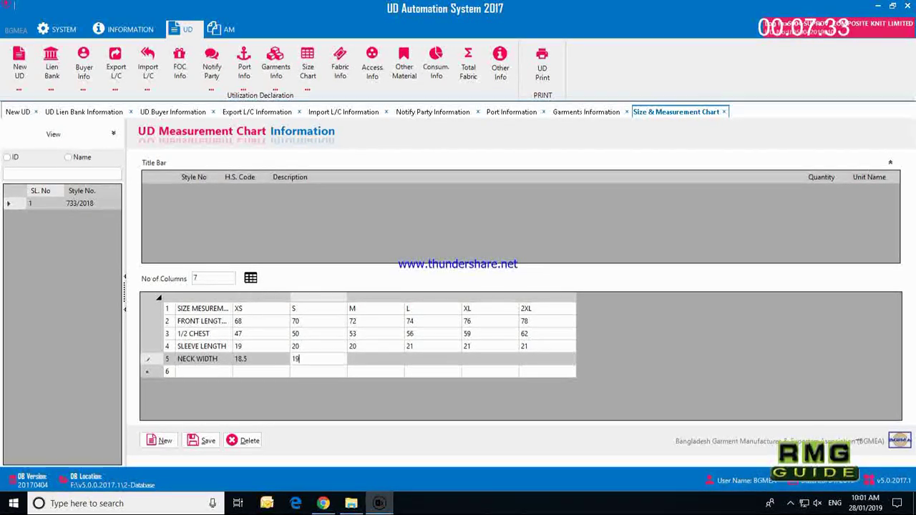
key(Tab)
text(19.5)
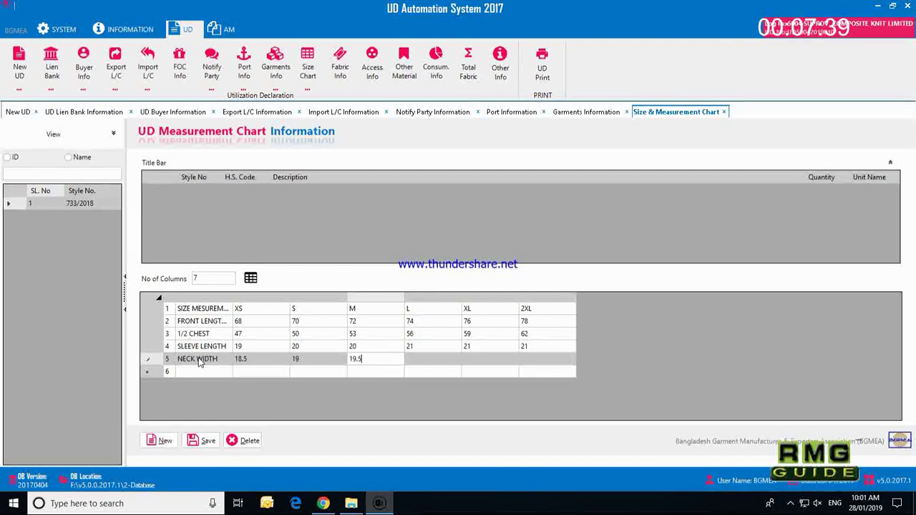
key(Tab)
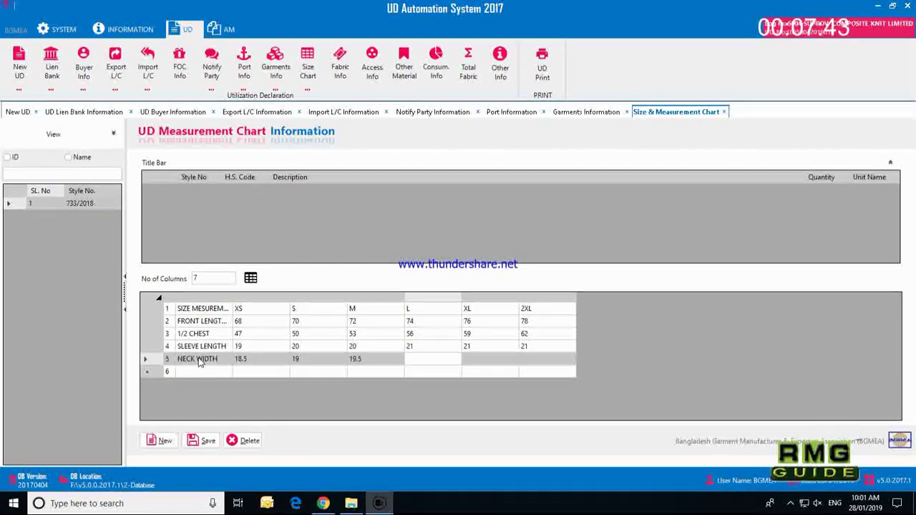
text(20)
key(Tab)
text(20.5)
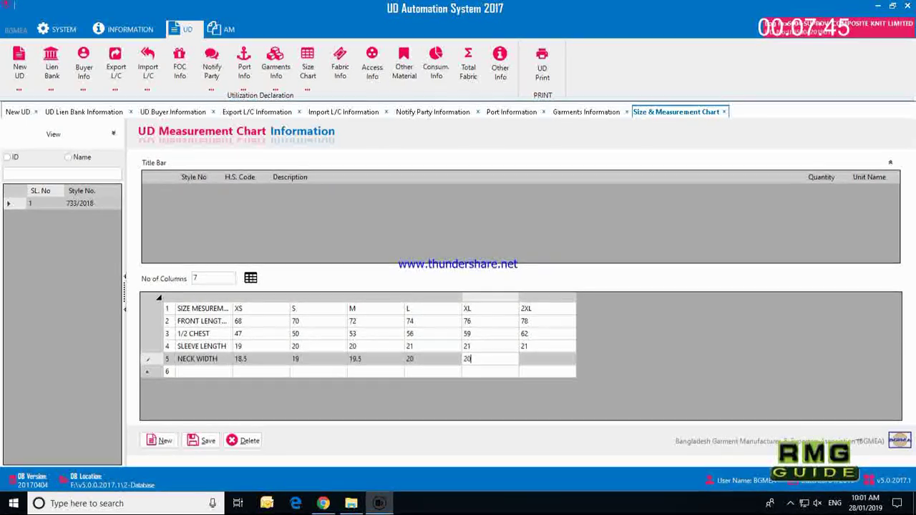
key(Tab)
text(21)
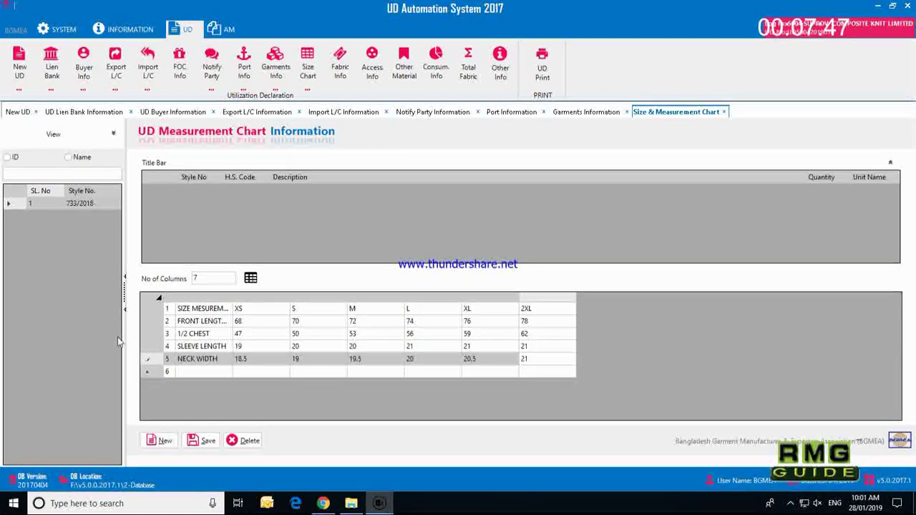
click(202, 440)
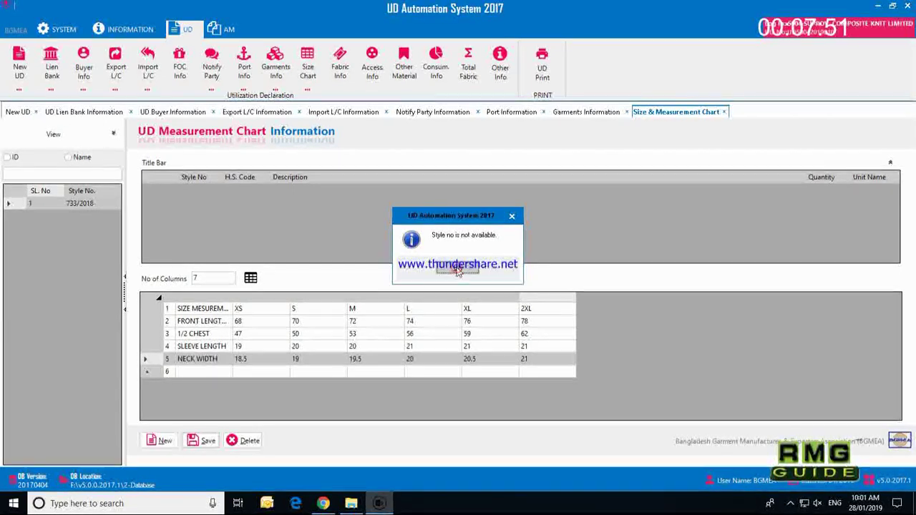
click(458, 270)
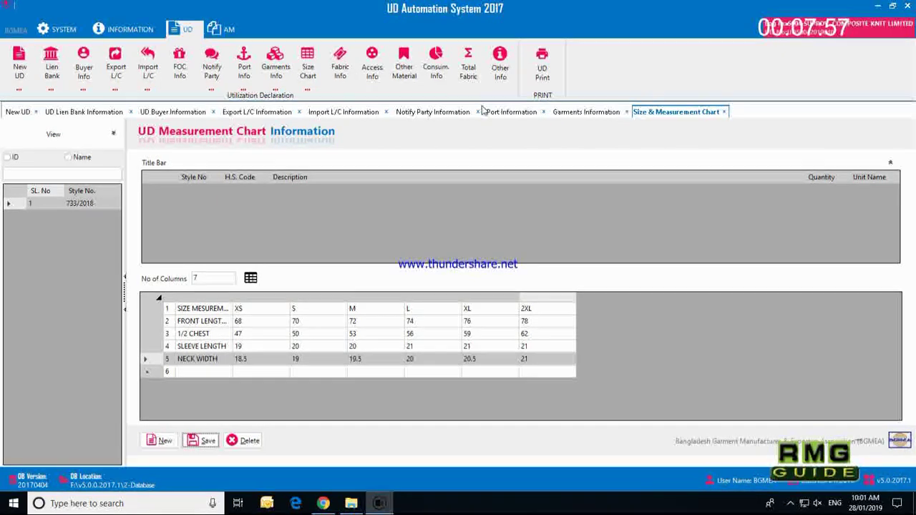
Step: In Fabric Info, choose the L/C number and describe the fabric as '95% COTTON 5% VISCOSE YARN'
click(342, 71)
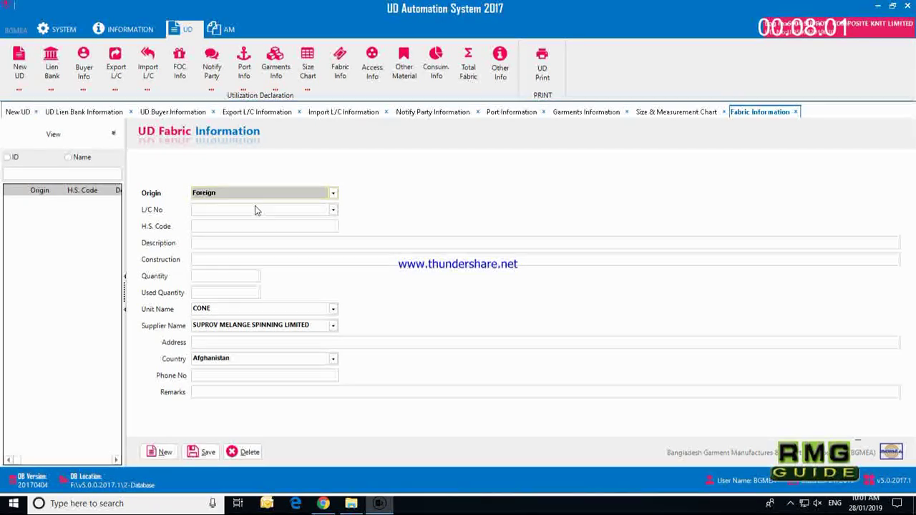
click(258, 206)
click(242, 225)
click(202, 244)
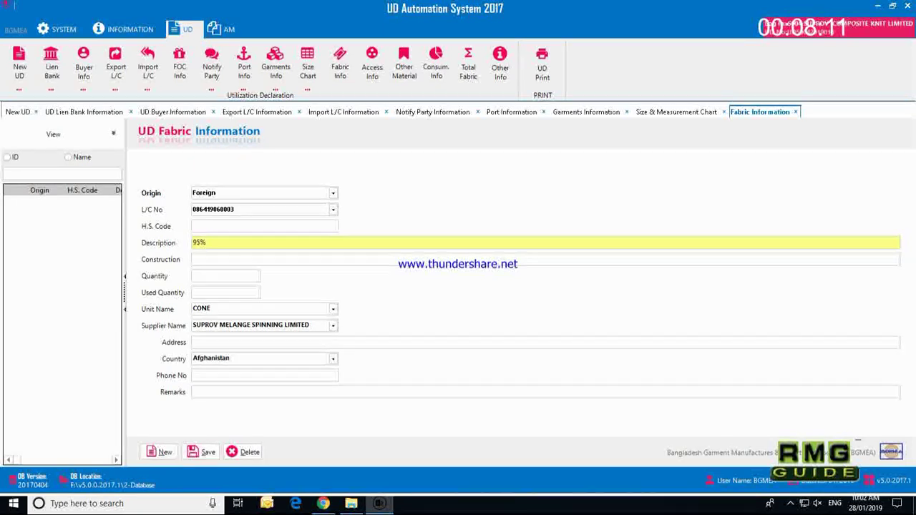
text(OTTON)
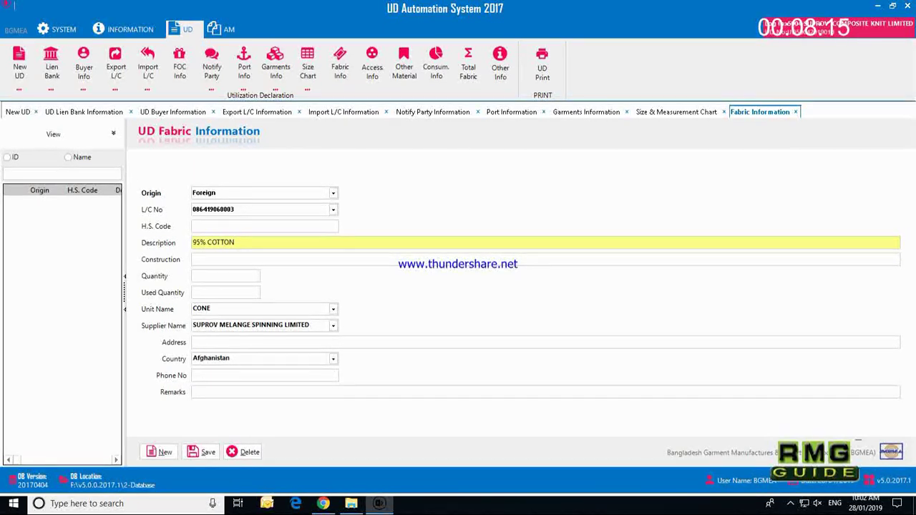
text( 5% VISCOSE )
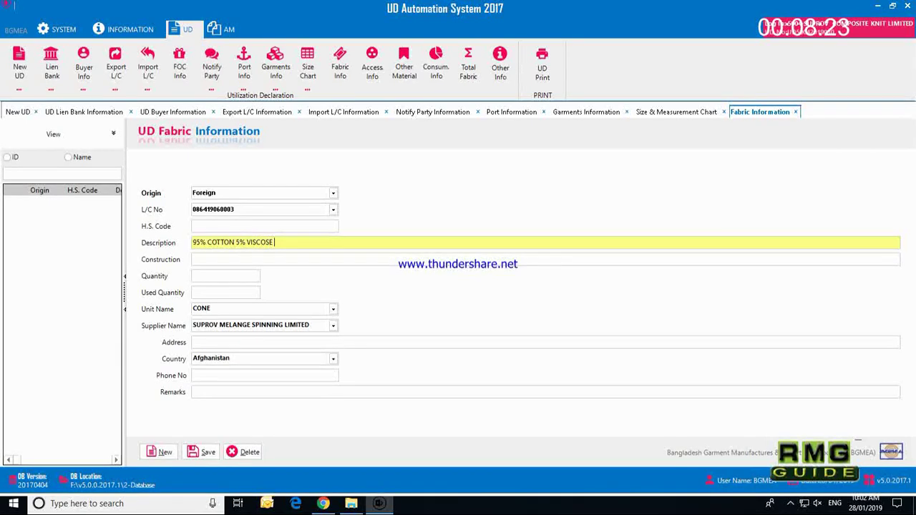
text(YAR)
text(N,)
Step: Enter construction 26/1,190-GSM, quantity 2270 and unit KGS for the fabric
key(Tab)
text(2)
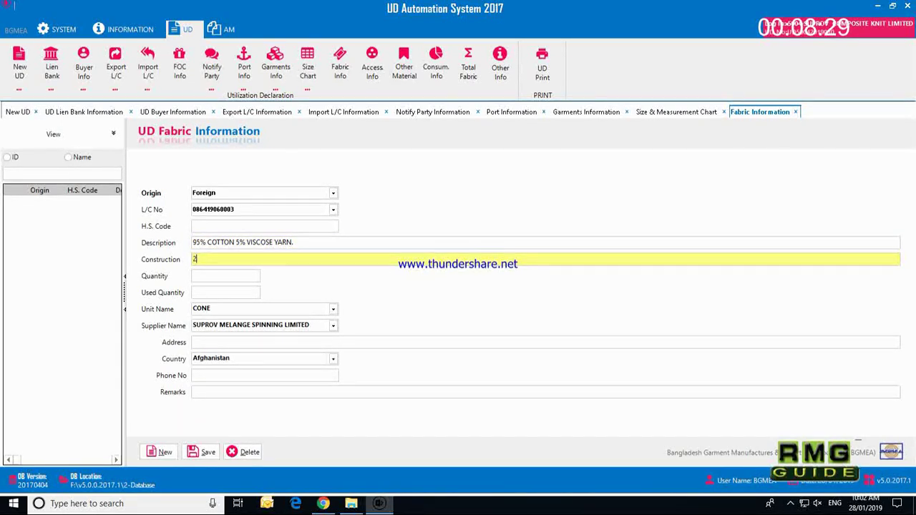
text(6/1,190-GSM)
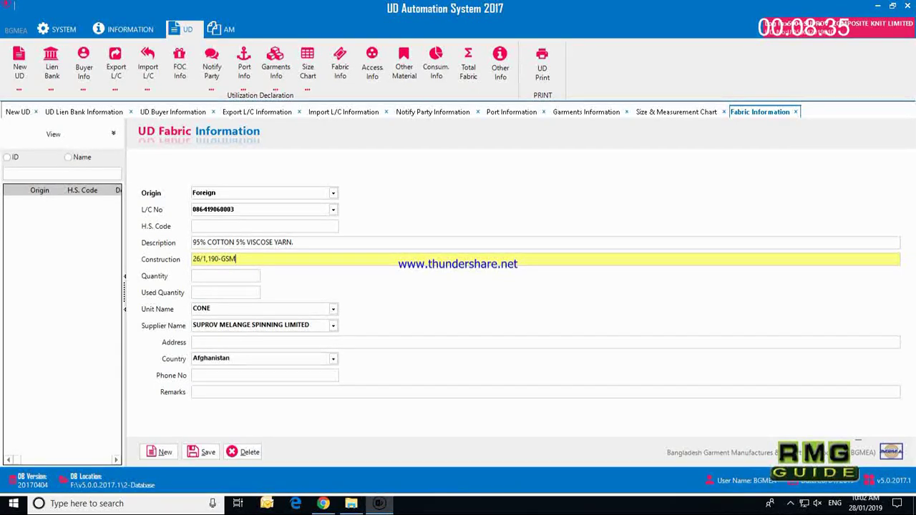
key(Tab)
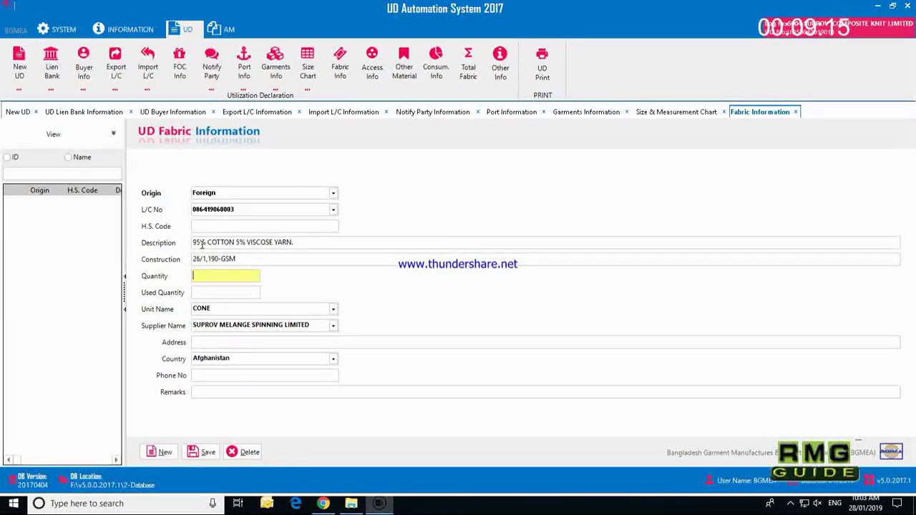
text(2270)
key(Tab)
key(Tab)
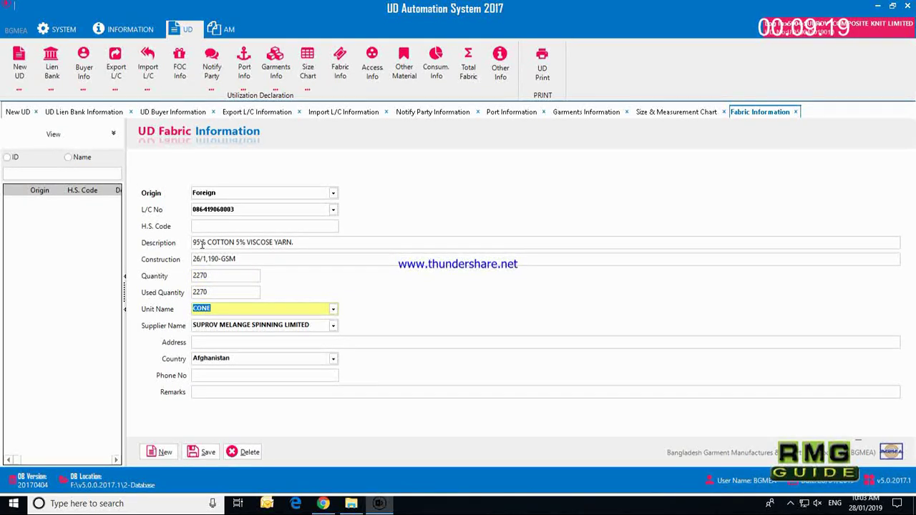
text(KGS)
key(Down)
key(Tab)
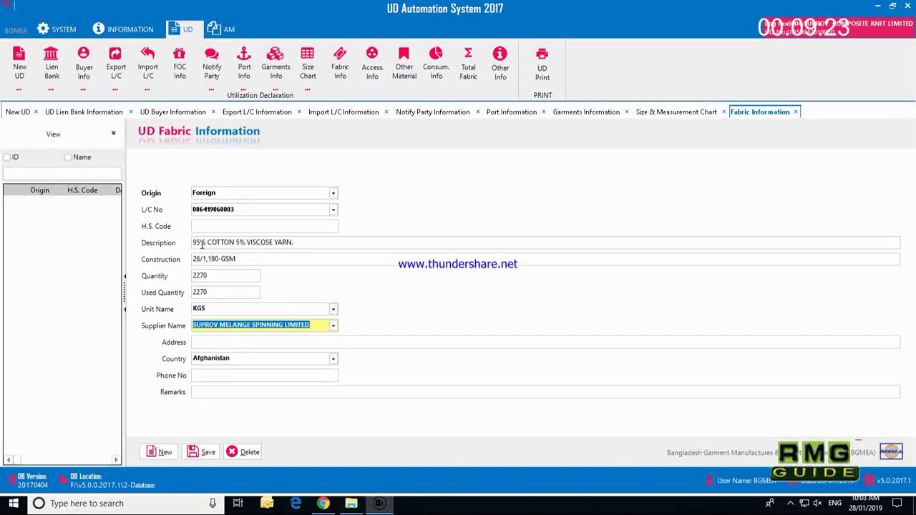
Step: Select supplier ZHEJIANG JIAERMEI TEXTILE CO.,LTD and save the fabric record
text(ZA)
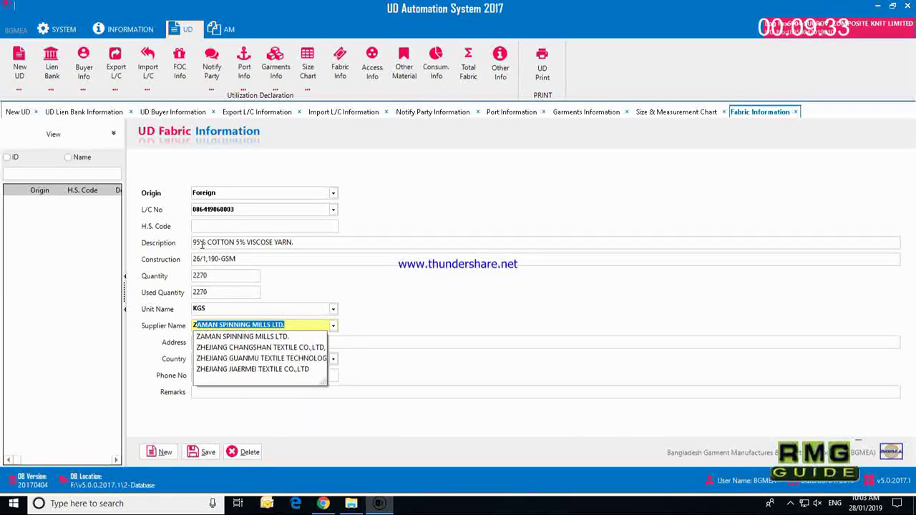
key(Down)
key(Down)
key(Down)
key(Down)
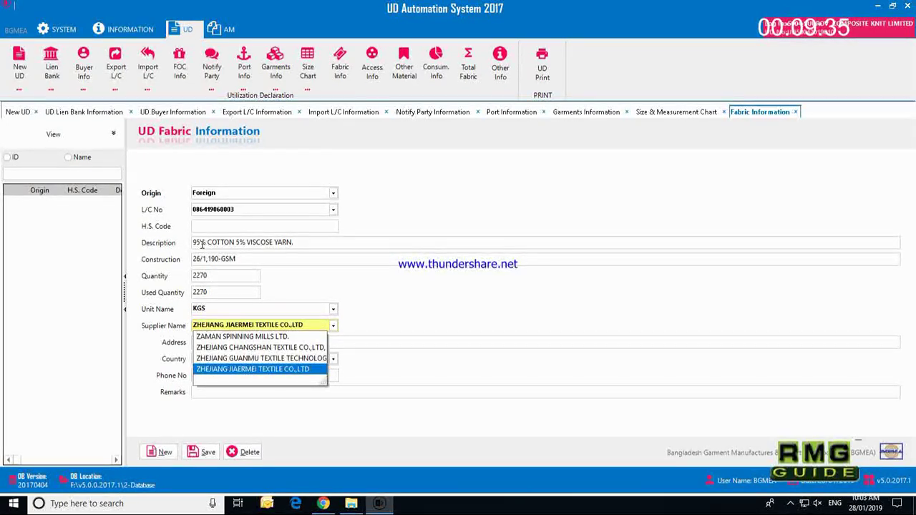
key(Return)
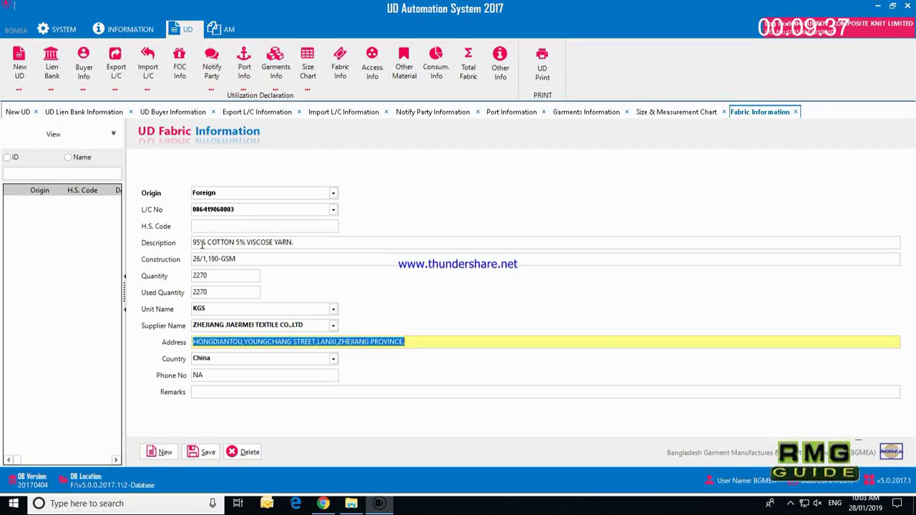
key(Tab)
key(Tab)
key(Tab)
key(Tab)
key(Return)
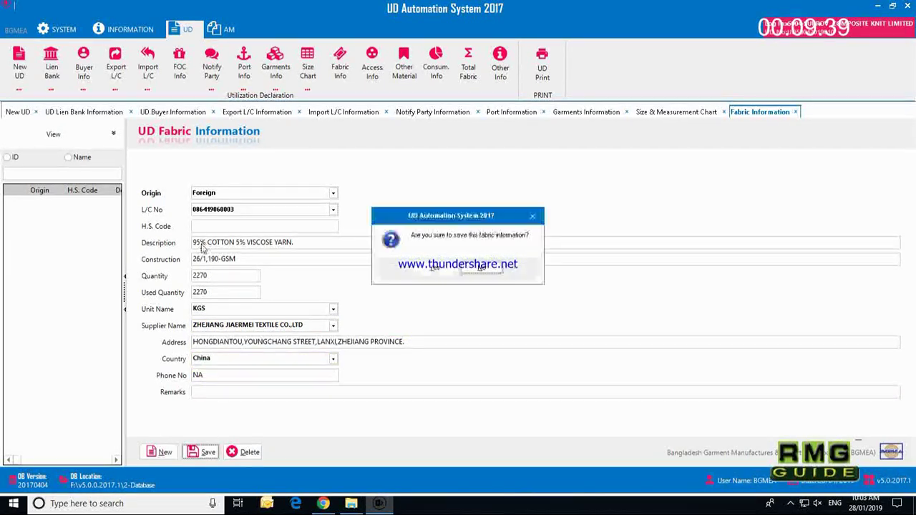
key(Return)
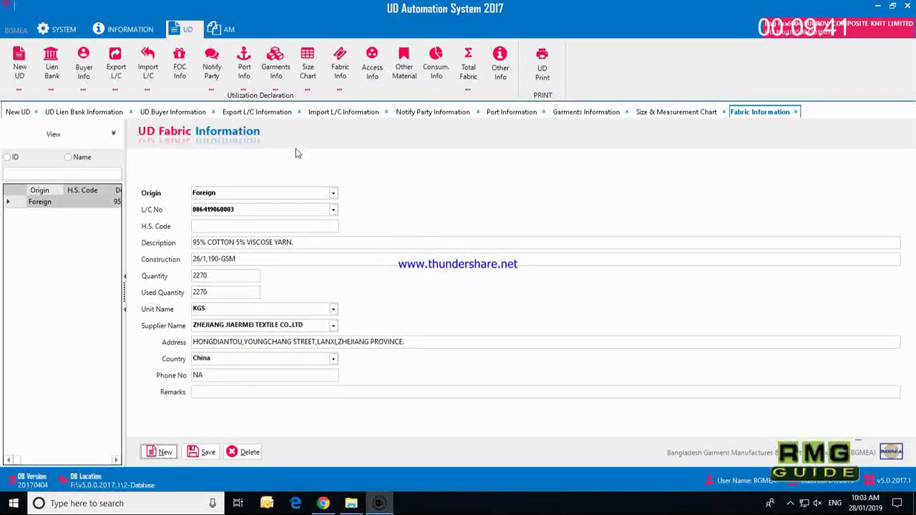
Step: Add the MEN'S POLO SHIRT style, pick the 95% COTTON fabric, and save 2270 KGS used
click(434, 66)
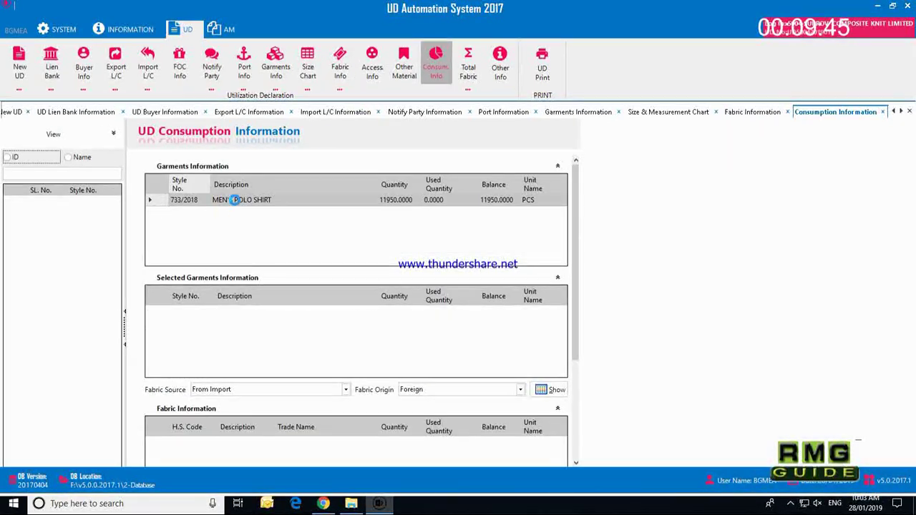
double_click(235, 199)
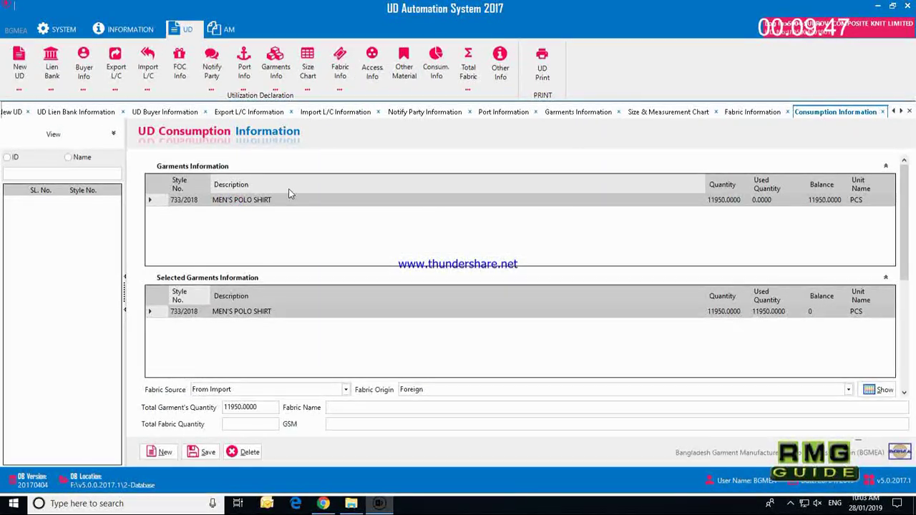
drag(904, 215, 904, 259)
click(884, 296)
drag(902, 302, 903, 318)
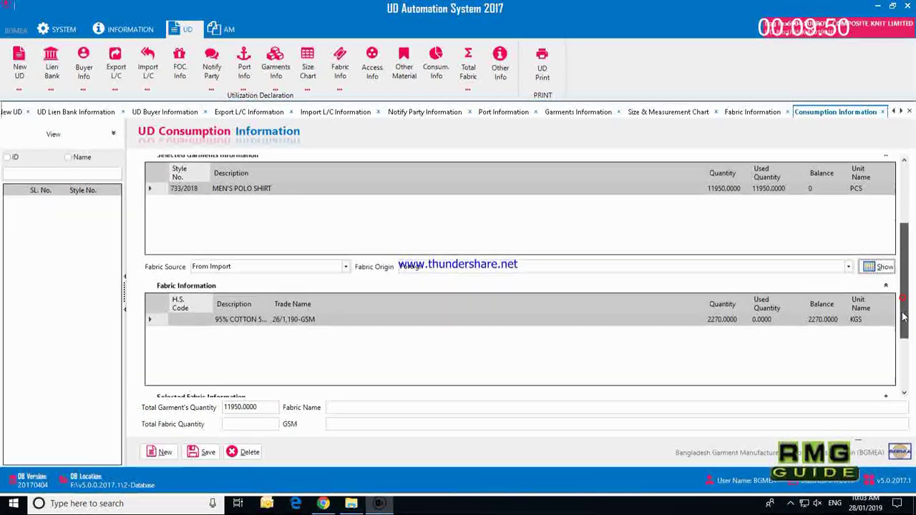
click(293, 317)
drag(904, 315, 904, 360)
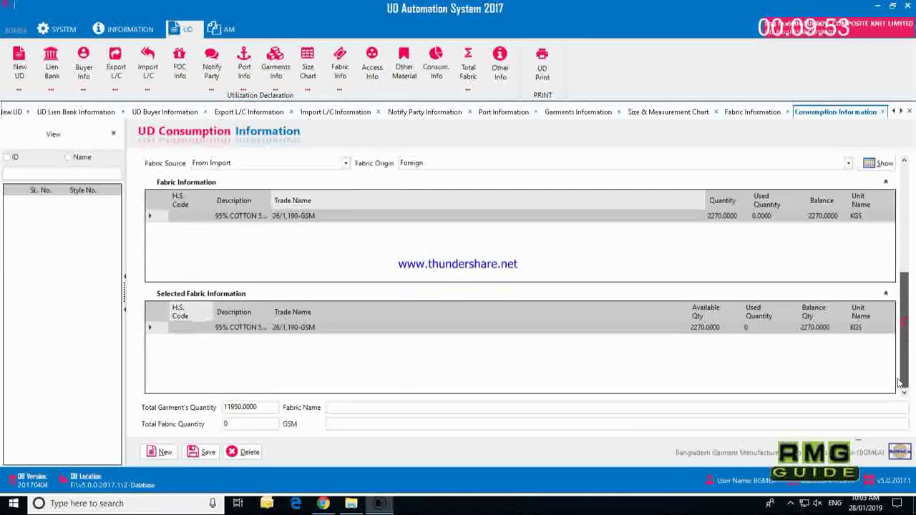
click(748, 329)
text(2270)
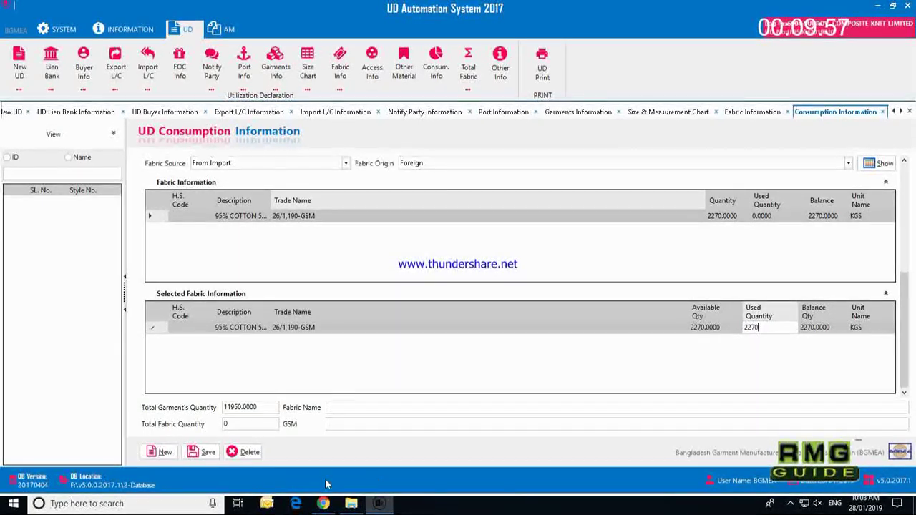
click(203, 453)
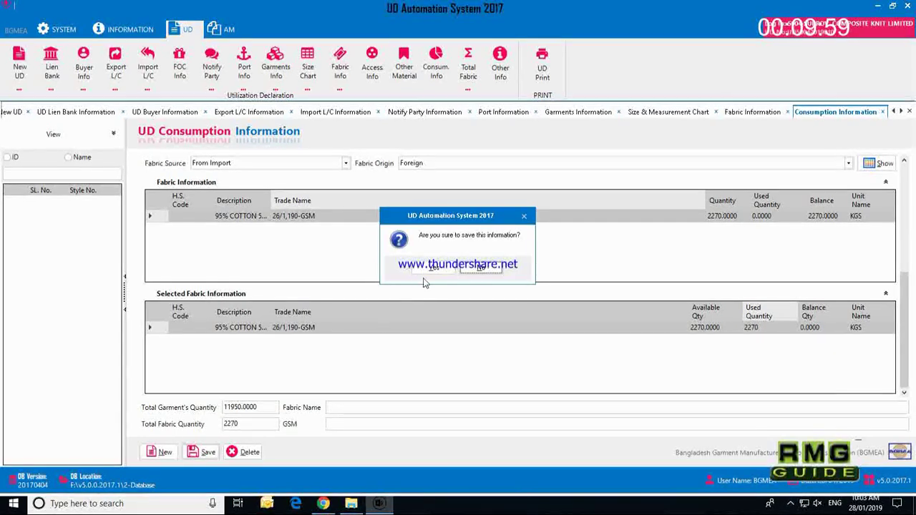
click(432, 269)
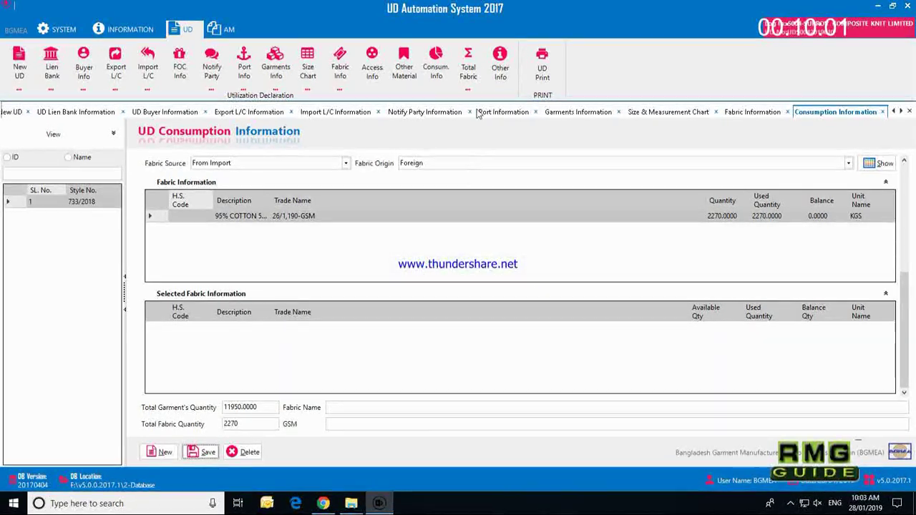
click(476, 77)
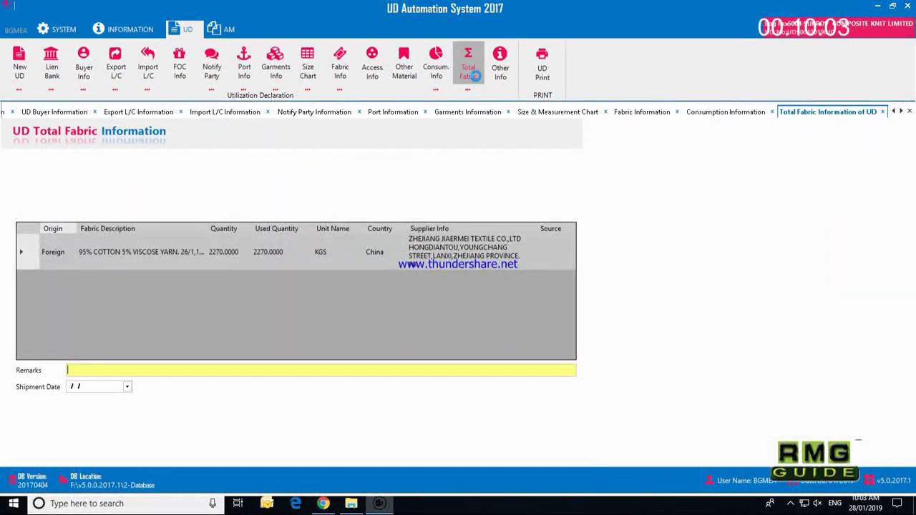
Step: Enter remark 'HERE WE USED TOTAL BACK TO BACK YARN.' and shipment date 28/02/2019, then save
text(HERE WE)
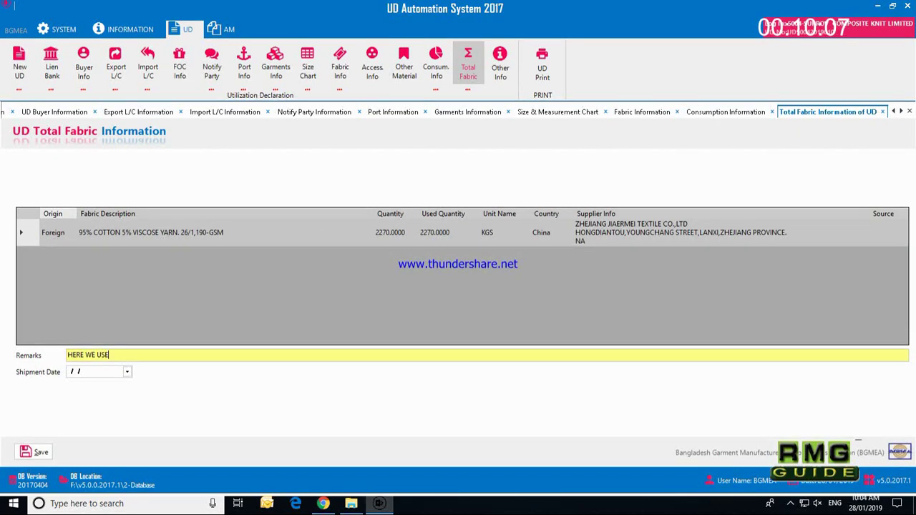
text( USED TOTAL)
text(BACK TO BA)
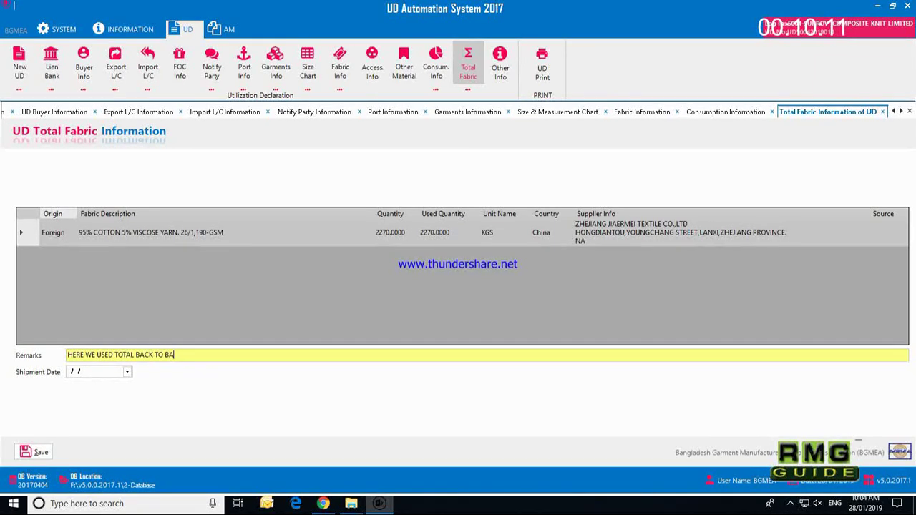
text(C YARN.)
key(Tab)
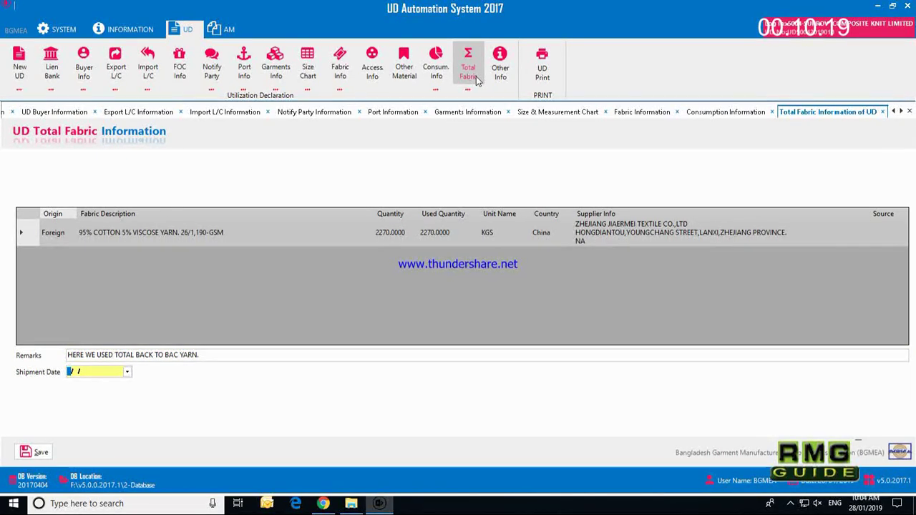
click(178, 356)
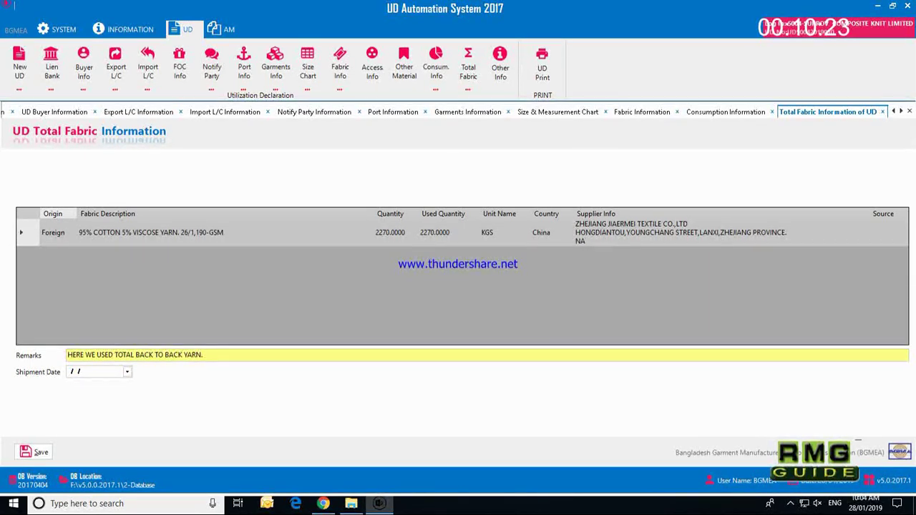
click(71, 373)
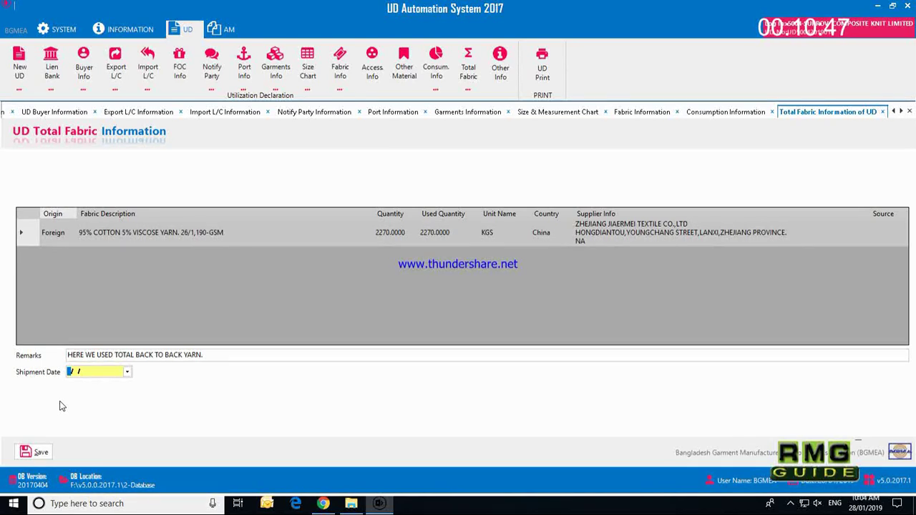
text(28/02/2019)
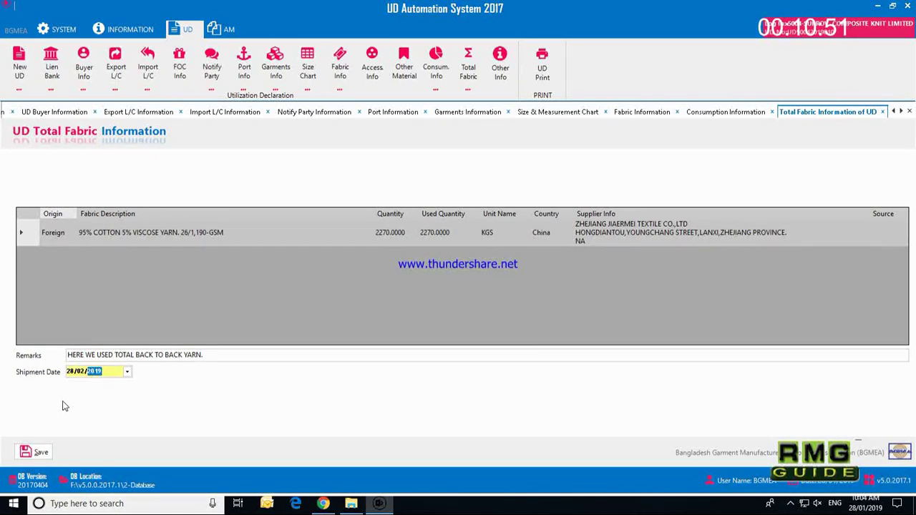
key(ctrl+s)
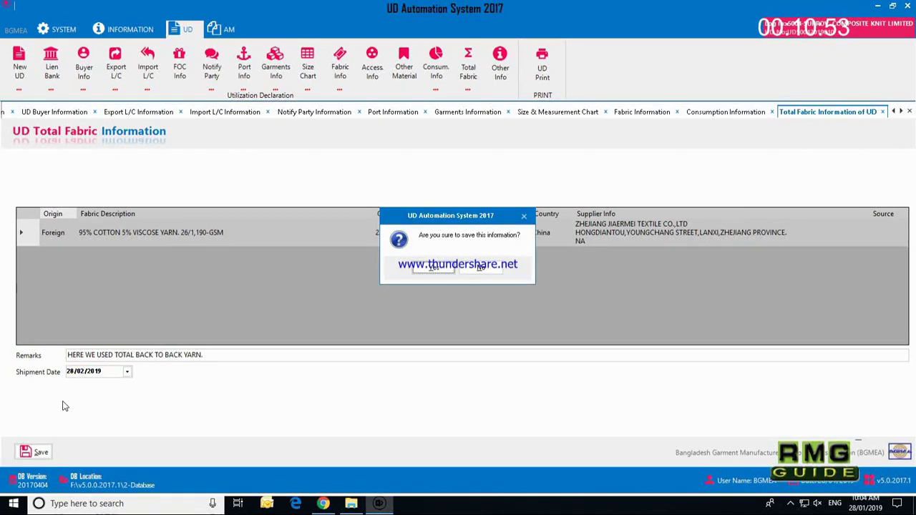
key(Return)
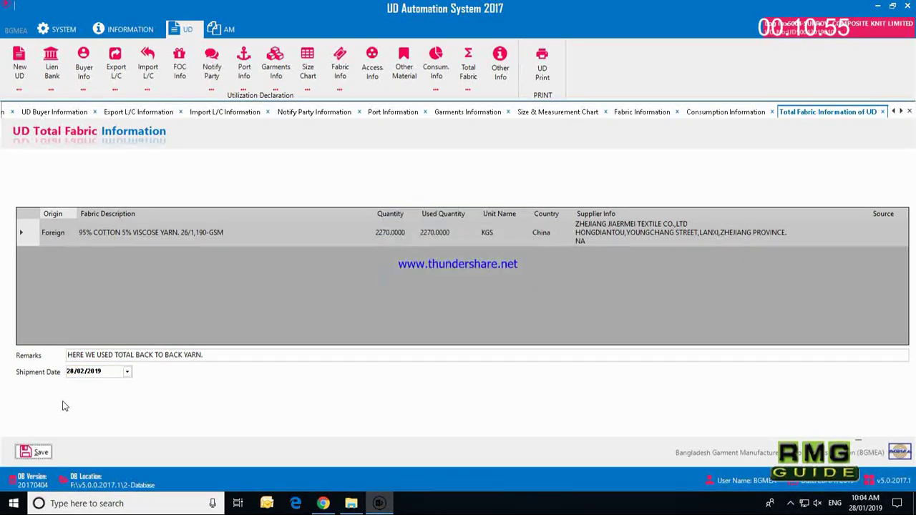
click(551, 63)
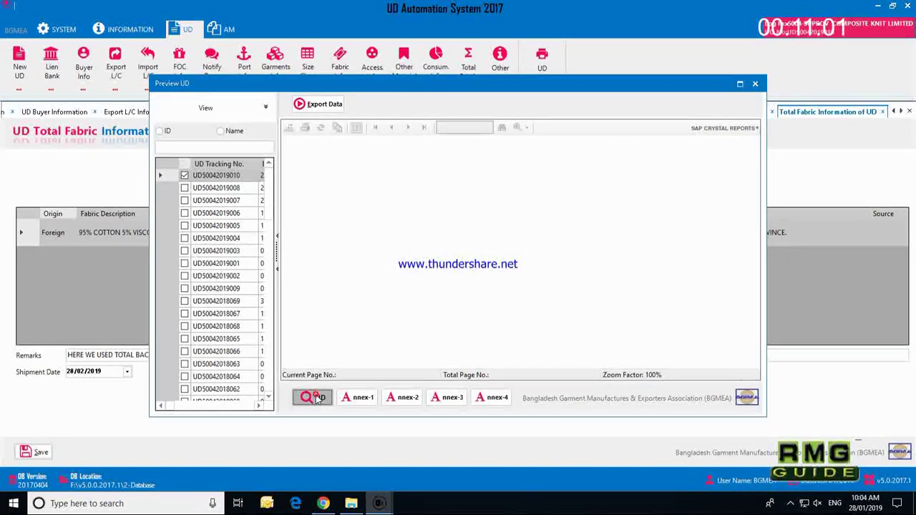
Step: Load the UD report in Preview UD and start exporting it
click(315, 398)
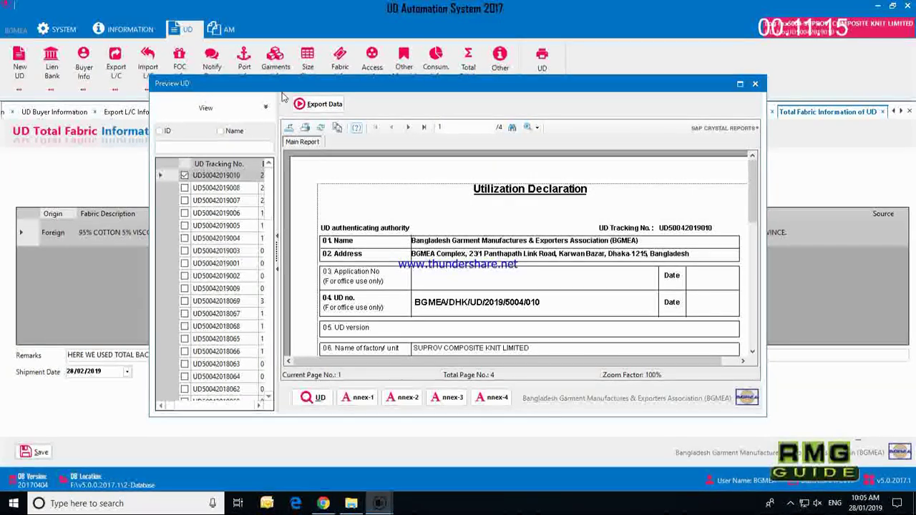
click(292, 129)
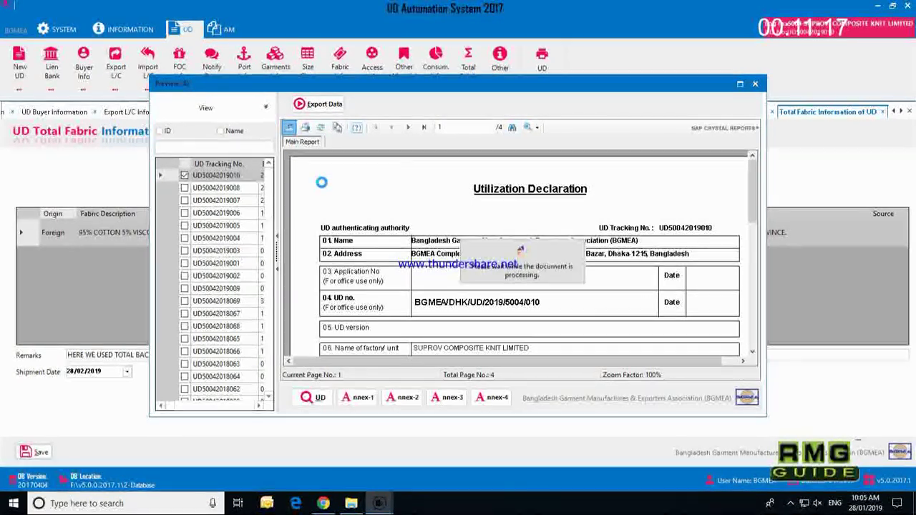
Step: Set the export format to Word (97-2003) and duplicate the SUP-2019-UD-09-N folder
click(374, 323)
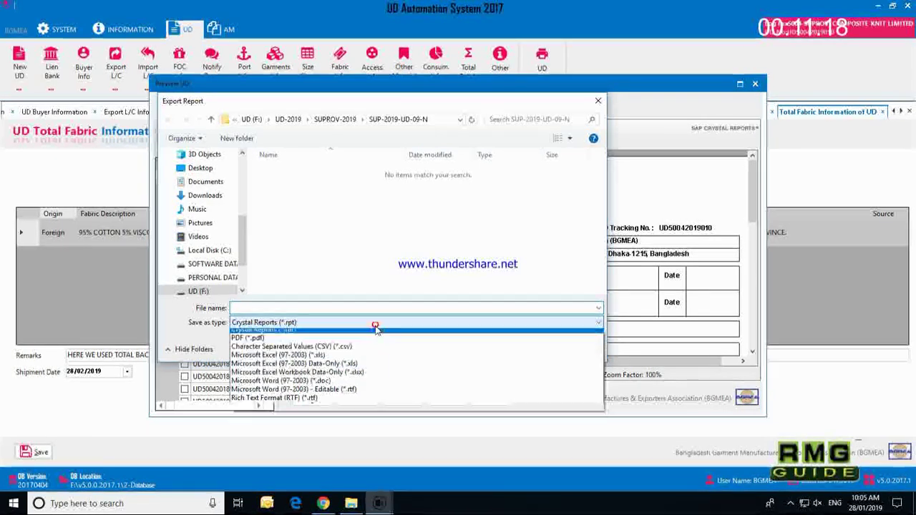
click(357, 386)
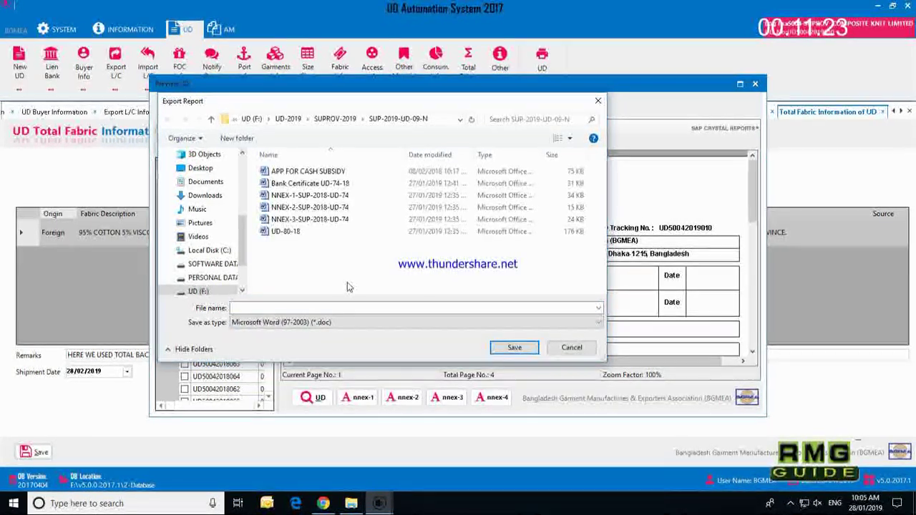
click(335, 119)
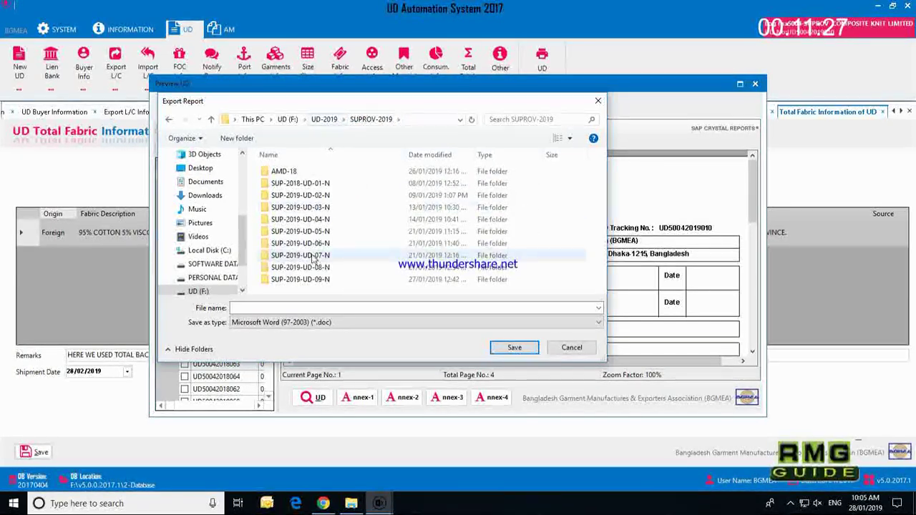
click(336, 280)
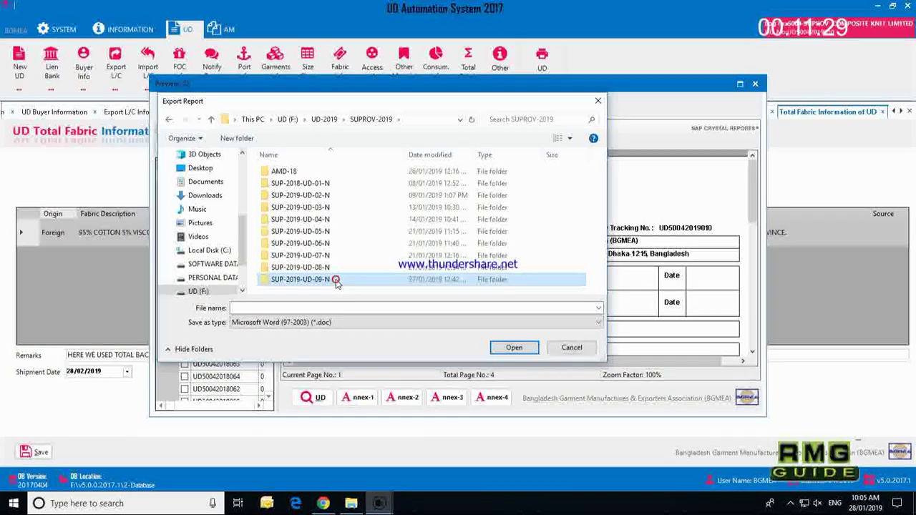
right_click(335, 279)
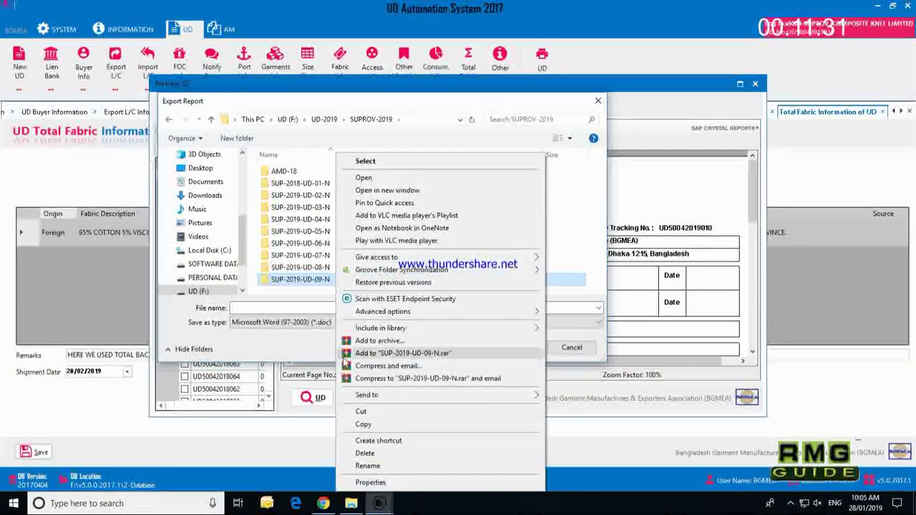
click(360, 428)
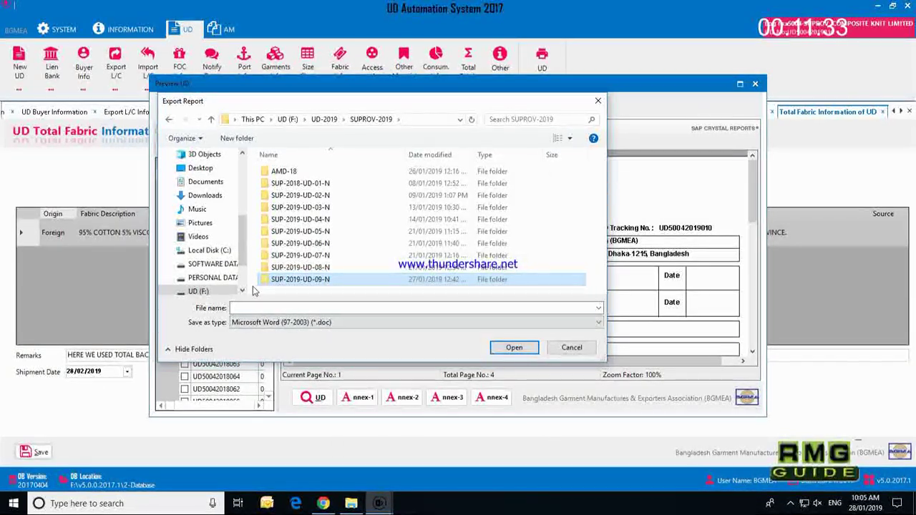
right_click(256, 288)
click(280, 349)
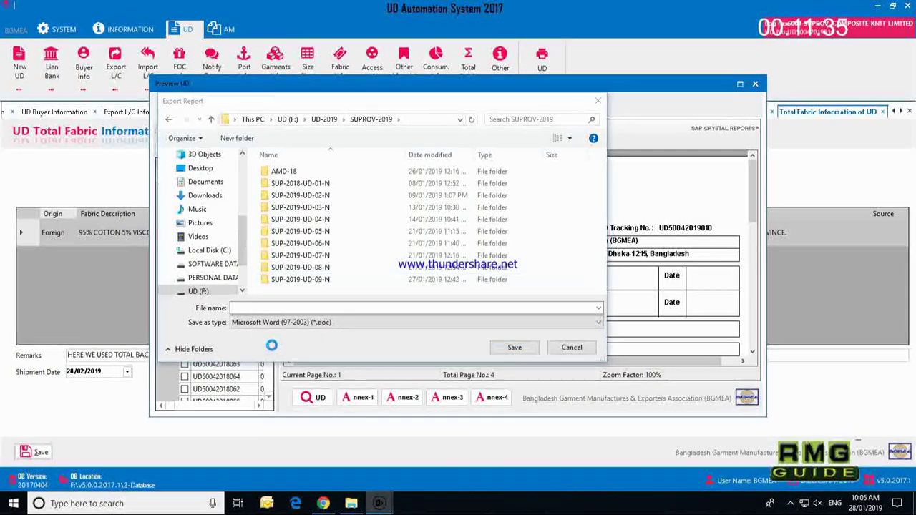
Step: Rename the copied folder to SUP-2019-UD-10-N and use UD-80-18 as the file name
right_click(312, 290)
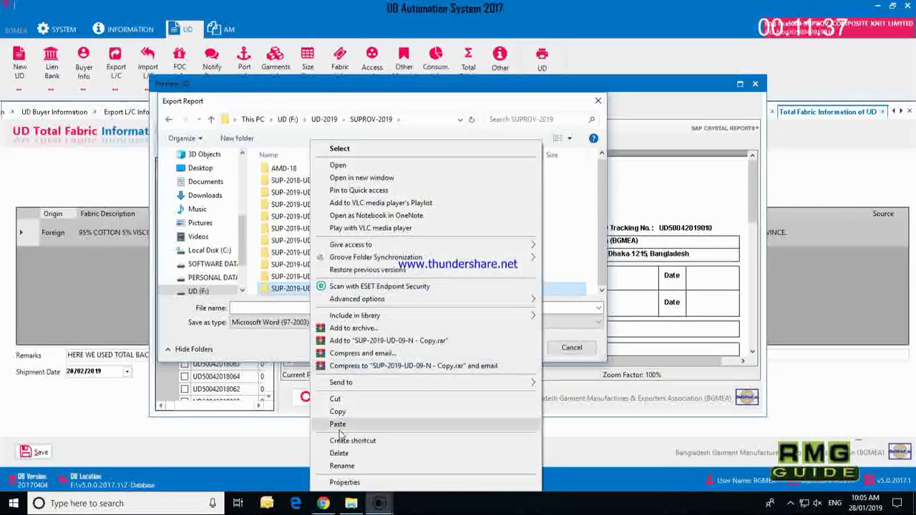
click(333, 468)
key(End)
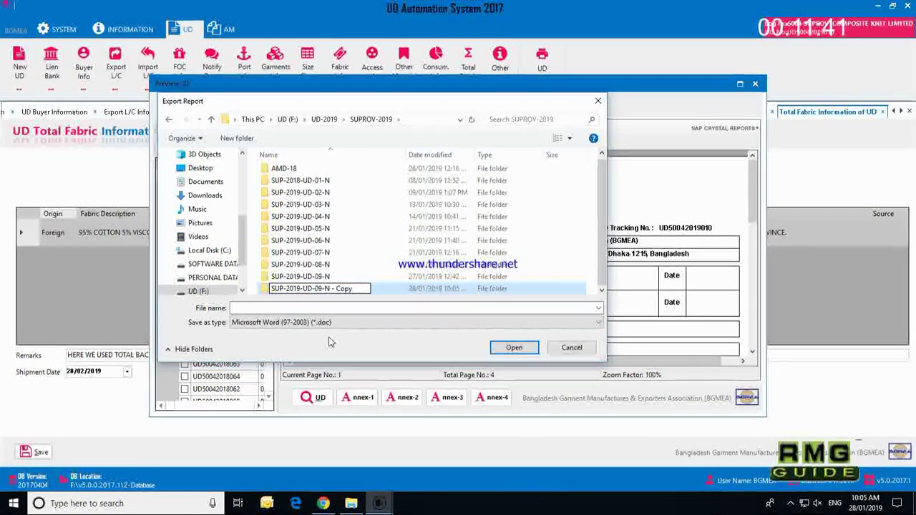
key(BackSpace)
key(BackSpace)
text(10)
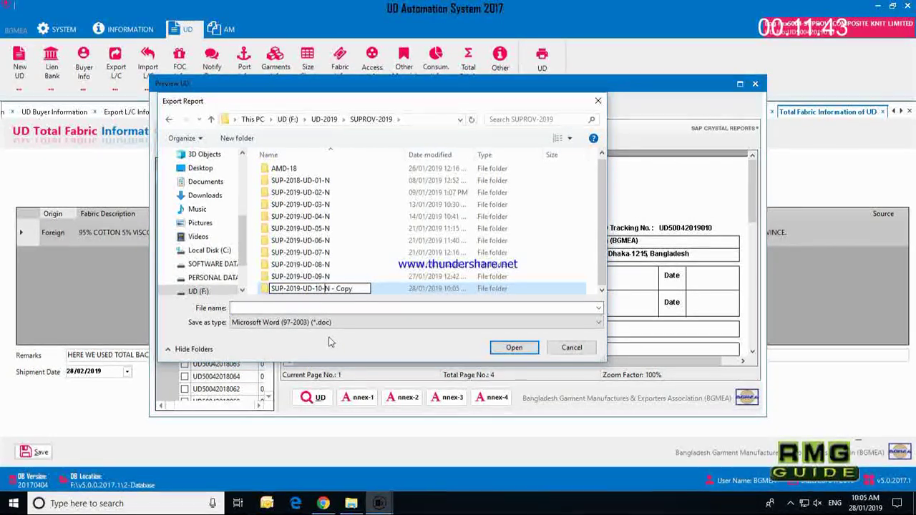
key(Right)
key(Right)
key(Delete)
key(Delete)
key(Delete)
key(Delete)
key(Delete)
key(Delete)
key(Delete)
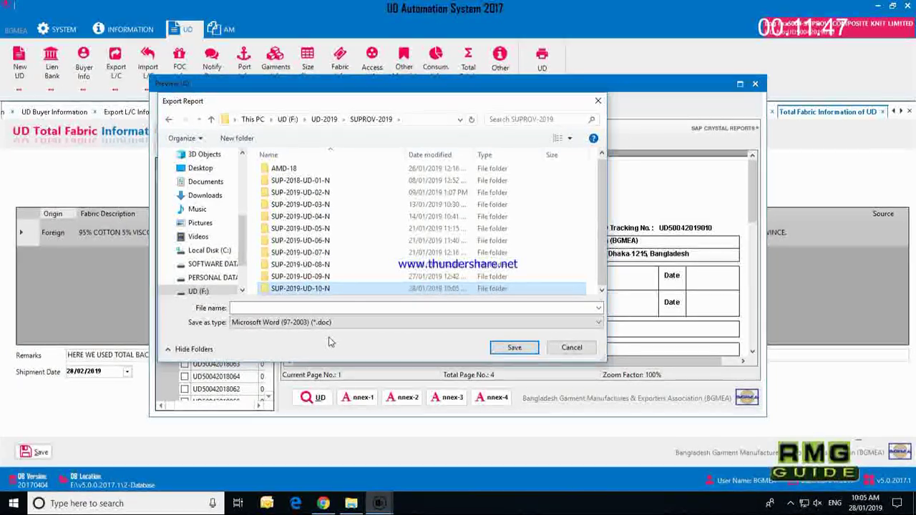
double_click(290, 237)
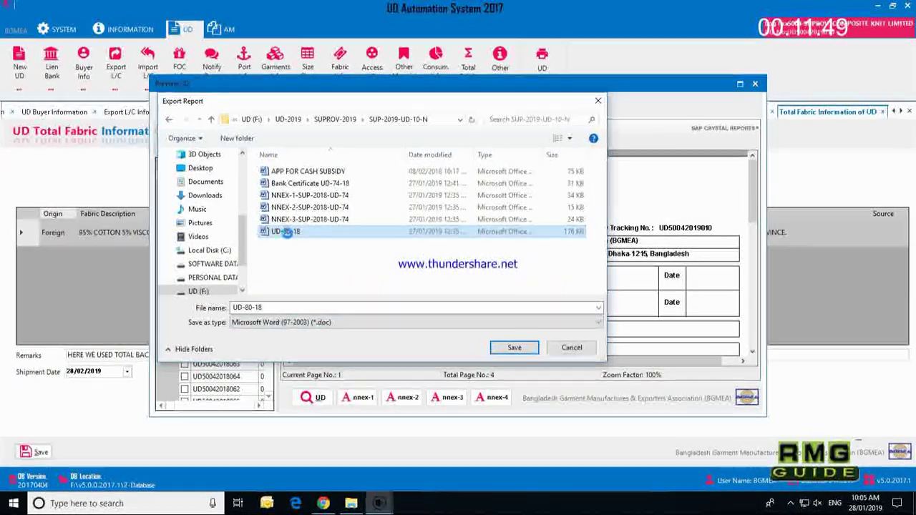